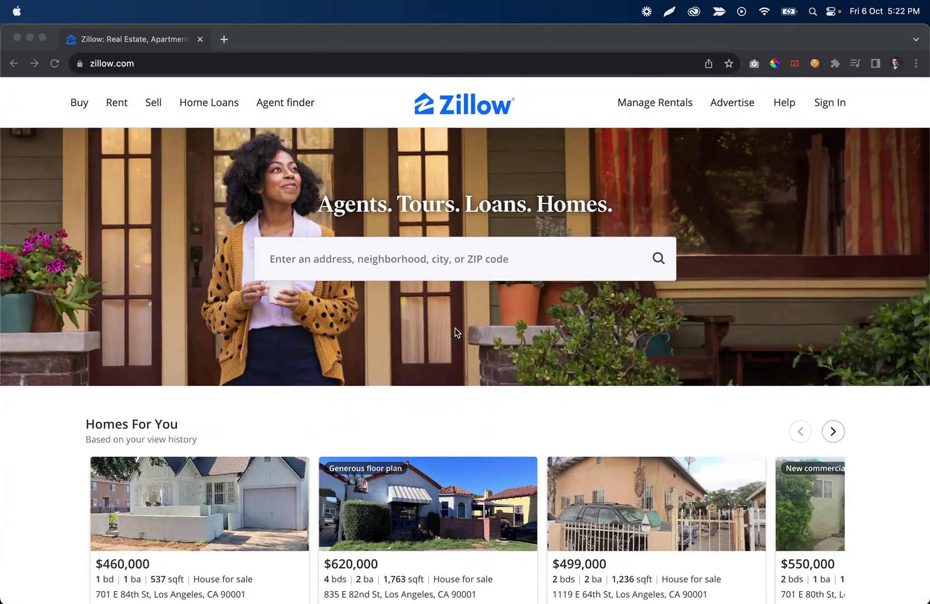
Search Zillow for ZIP code 90001 to load its 33 for-sale listings
left_click(408, 258)
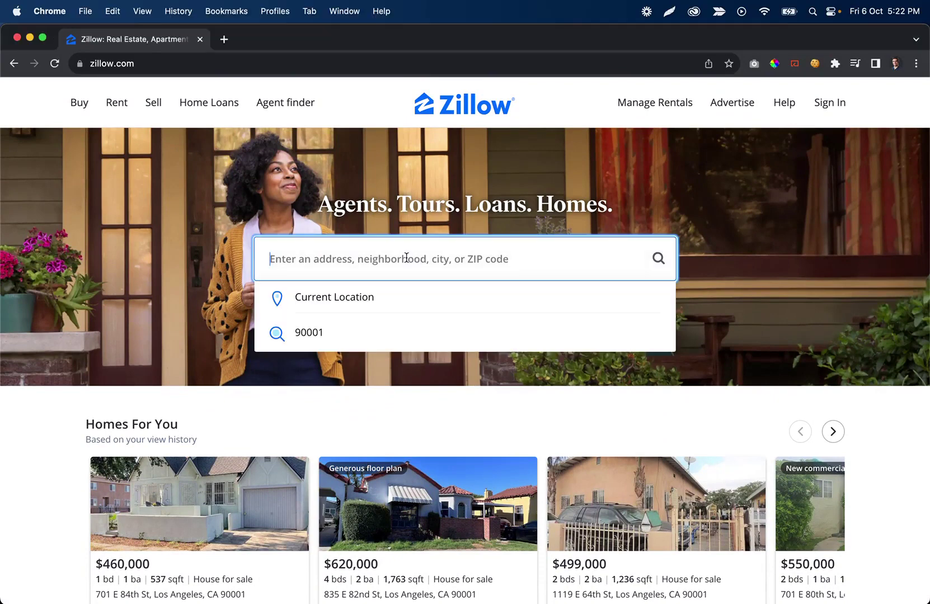
type("9000")
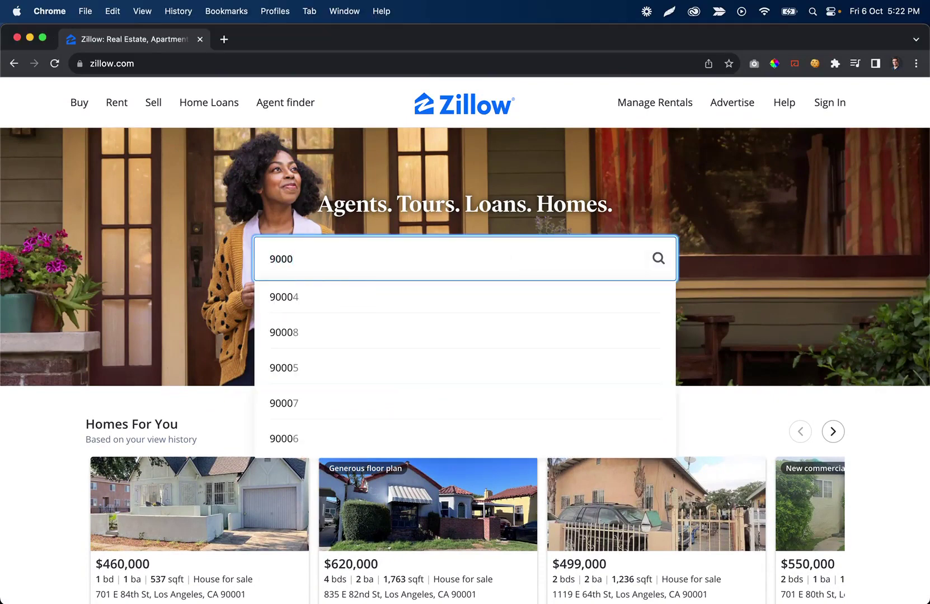
type("1")
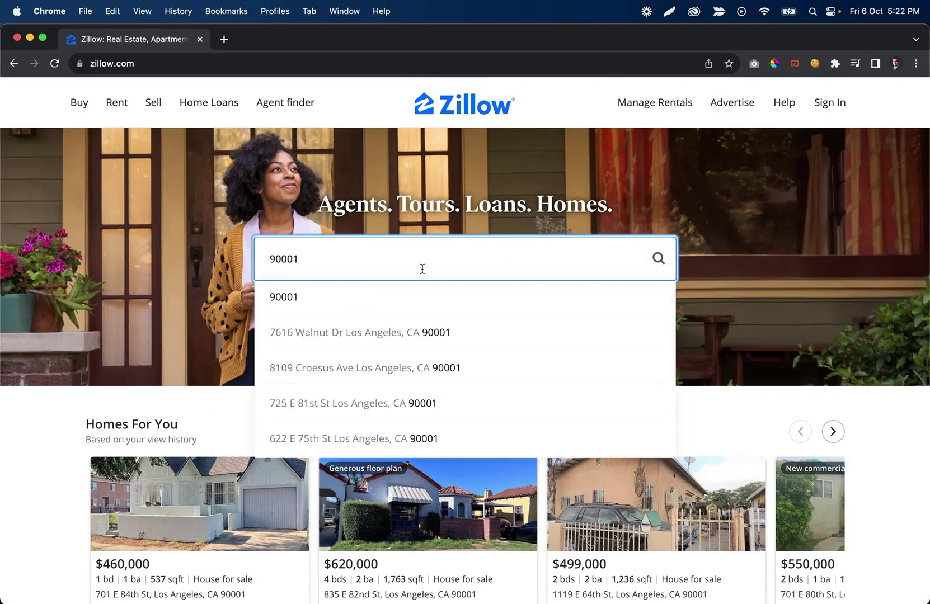
key("Return")
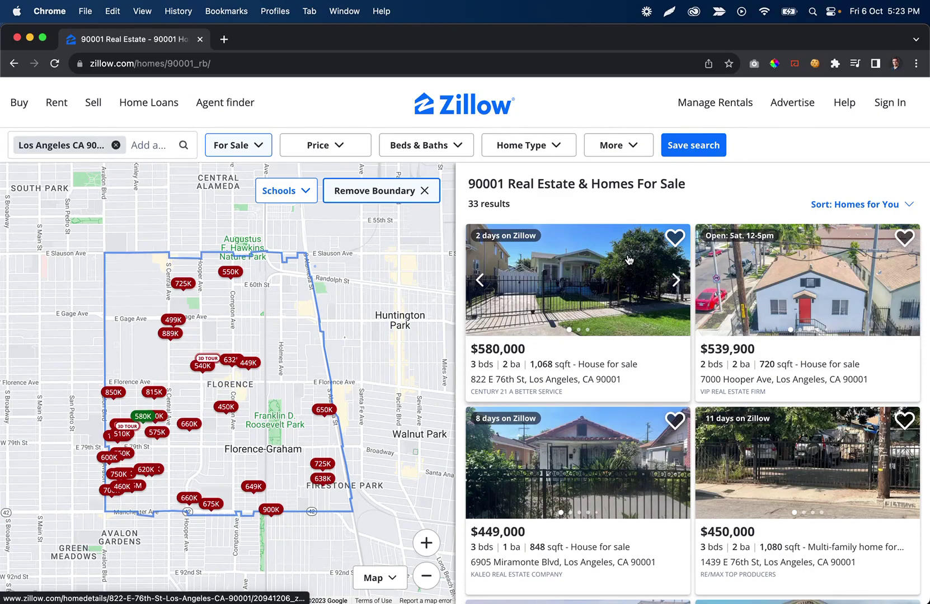
scroll(623, 356, "down", 15)
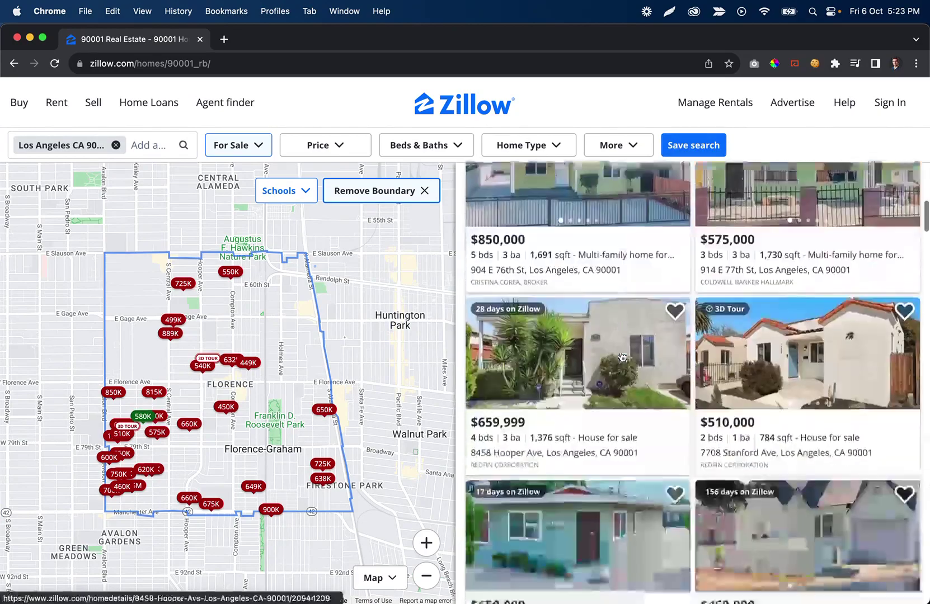
scroll(650, 412, "up", 15)
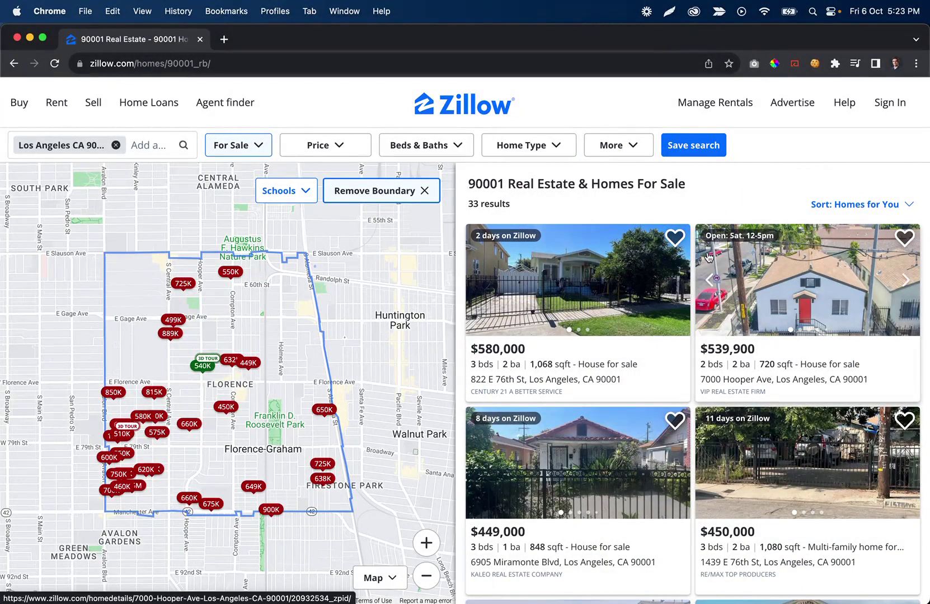
scroll(346, 291, "down", 3)
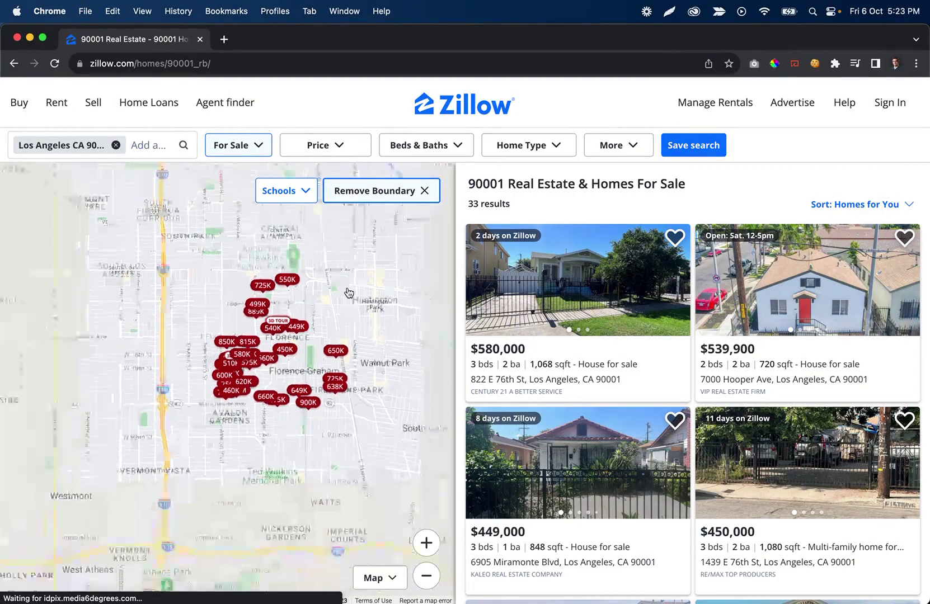
left_click(223, 109)
scroll(386, 439, "down", 15)
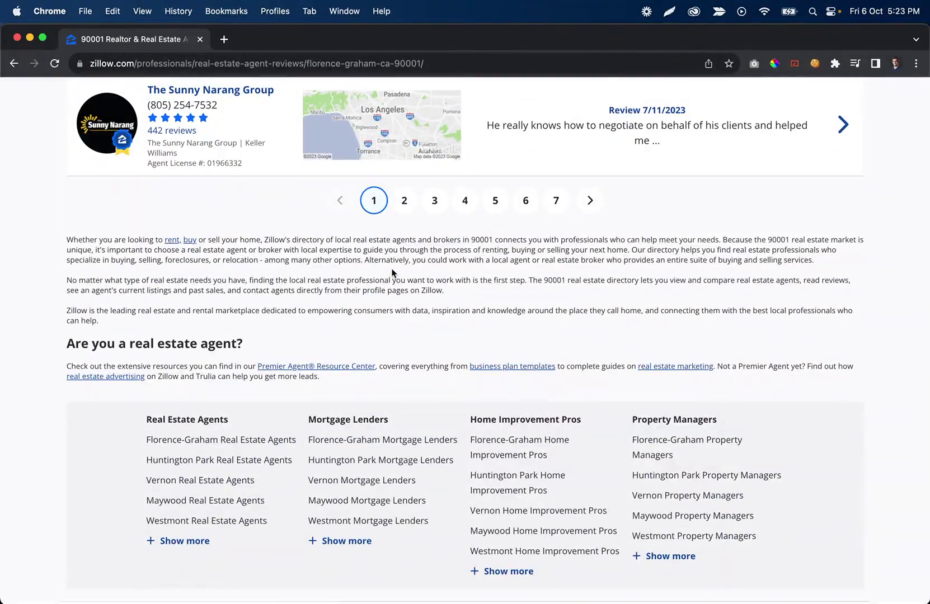
scroll(395, 272, "up", 10)
scroll(392, 273, "down", 10)
key("super+bracketleft")
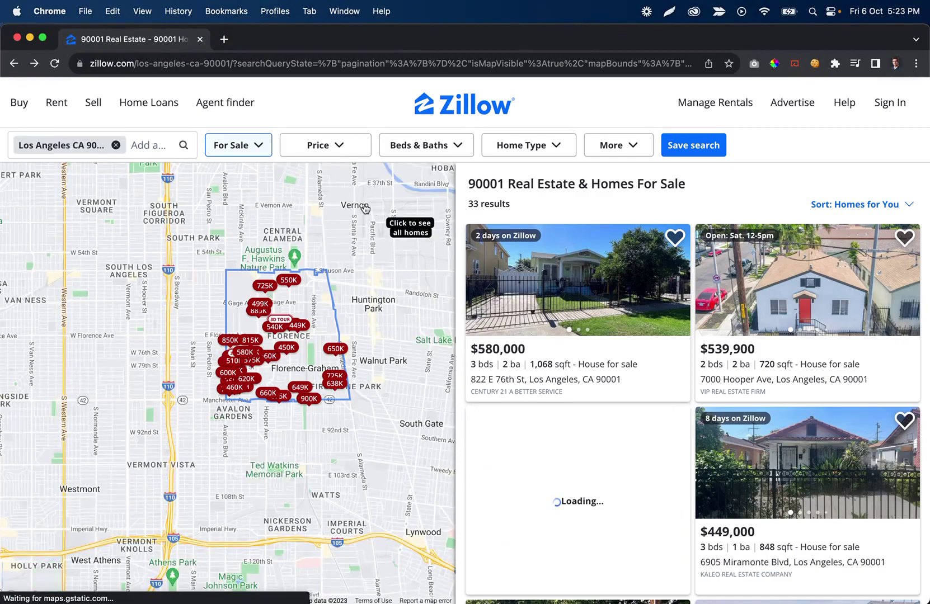
Scroll through the 90001 listings panel, then switch over to the TaskMagic window
mouse_move(694, 111)
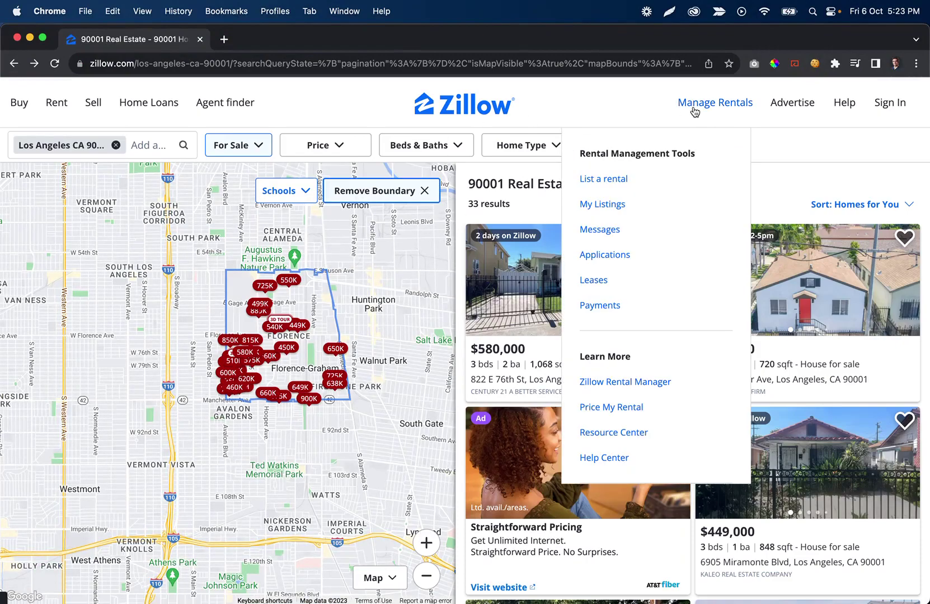
scroll(272, 286, "down", 3)
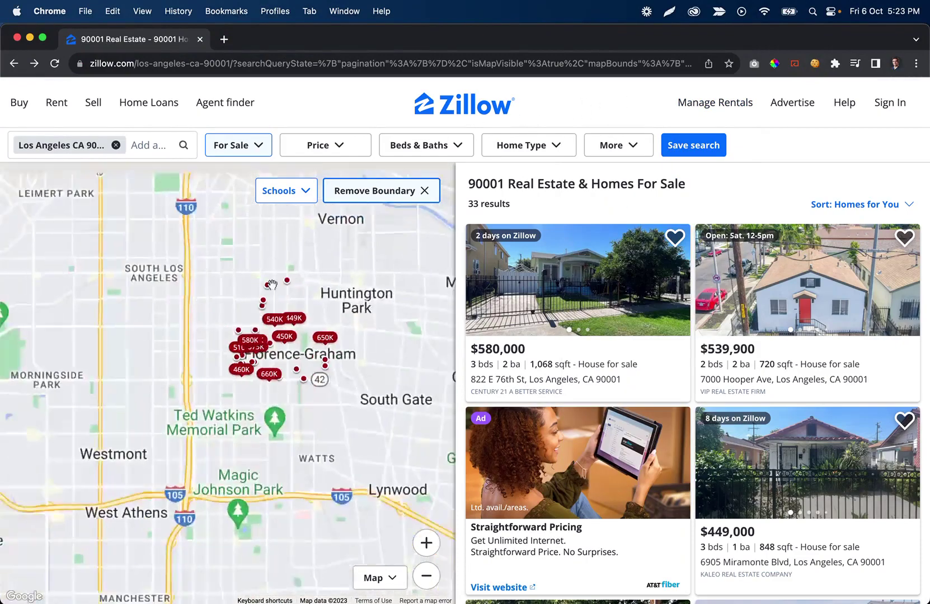
scroll(272, 285, "down", 2)
scroll(551, 287, "down", 3)
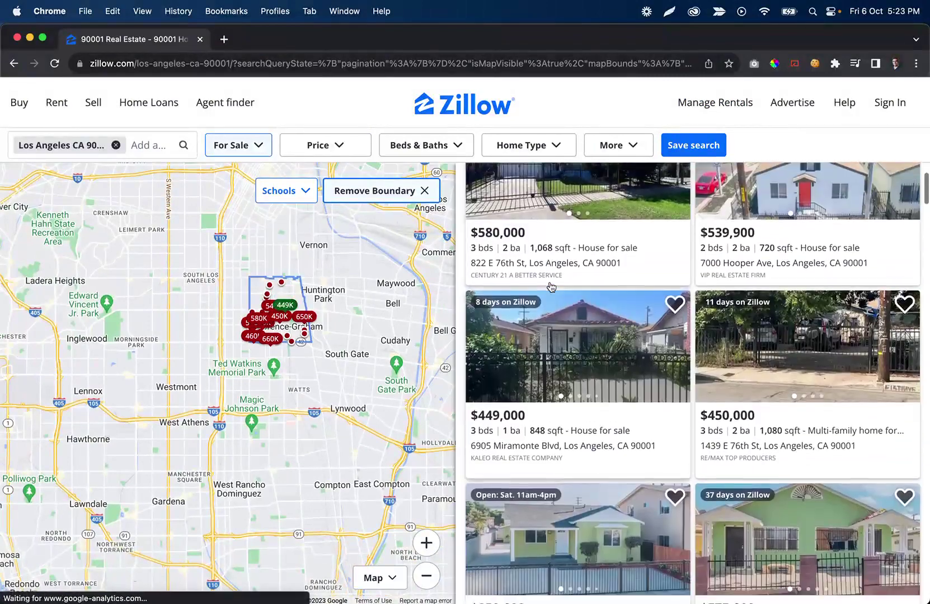
scroll(552, 288, "down", 1)
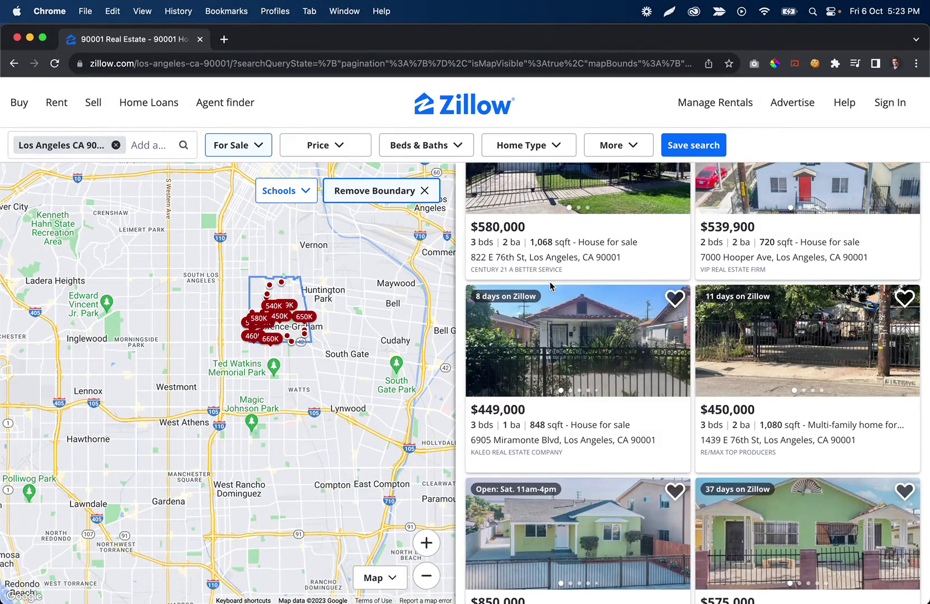
scroll(519, 274, "up", 3)
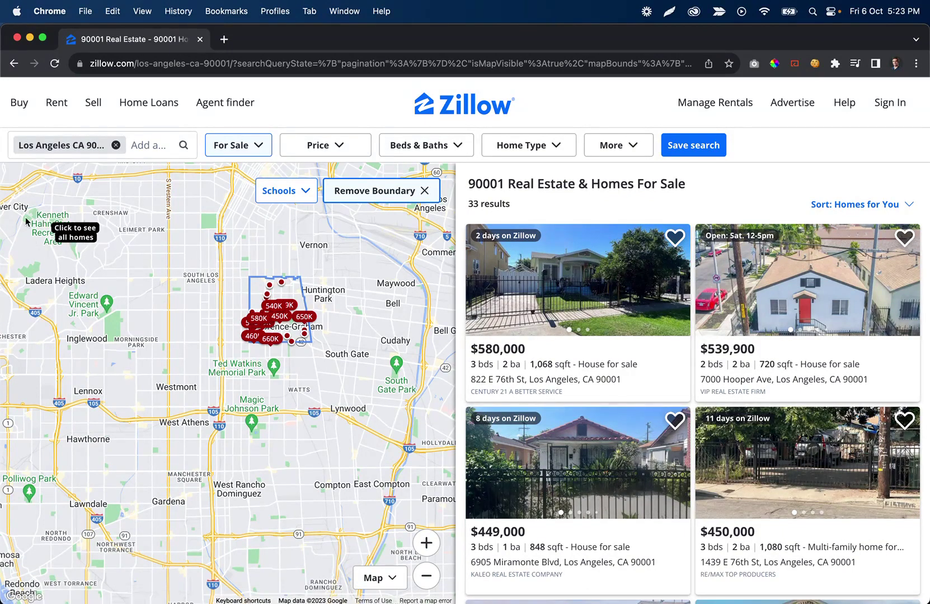
key("ctrl+Right")
Start a new guided-recording automation and arrange the recording panel and browser windows
left_click(554, 126)
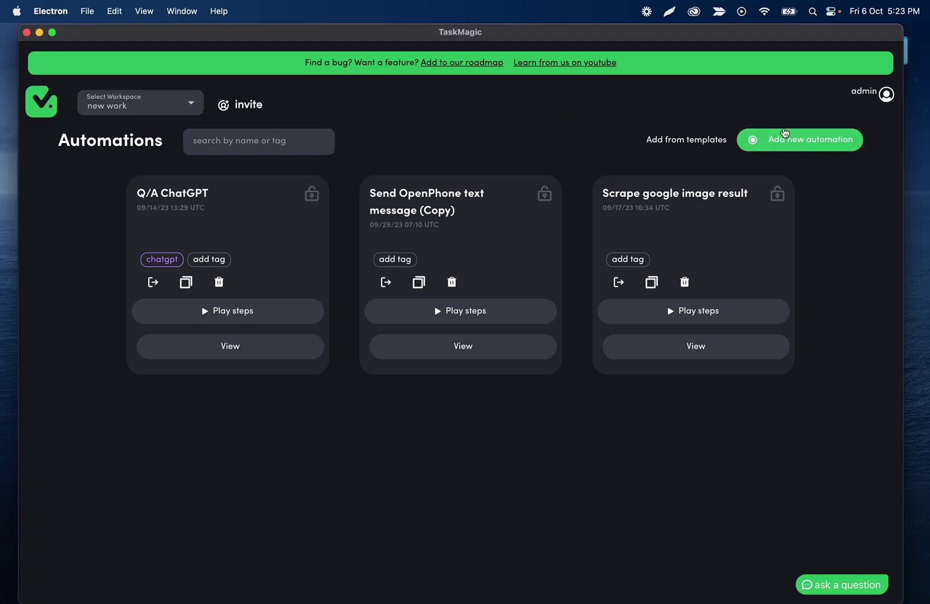
left_click(801, 145)
left_click(485, 246)
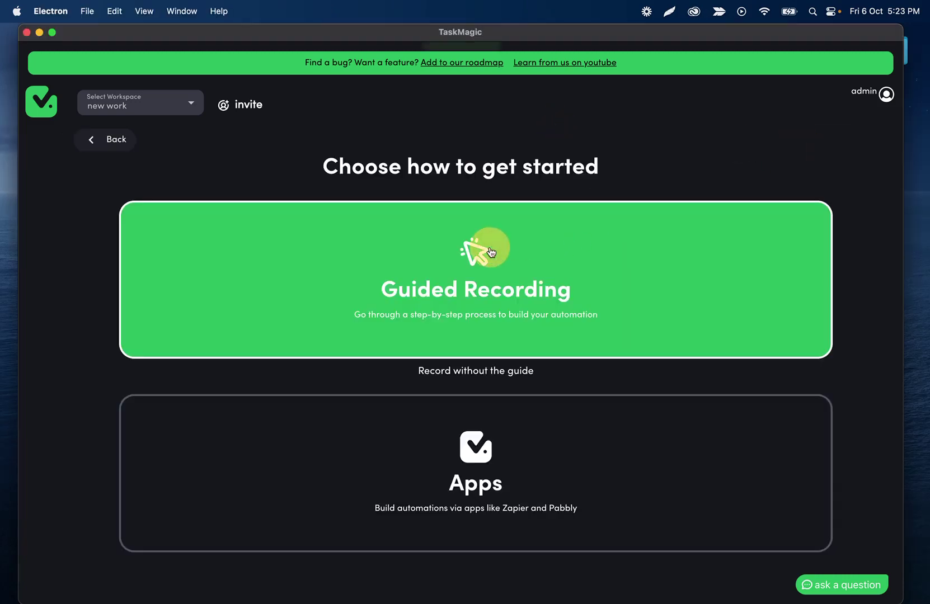
left_click_drag(230, 69, 200, 52)
mouse_move(426, 31)
left_mouse_down()
mouse_move(456, 29)
mouse_move(427, 32)
left_mouse_up()
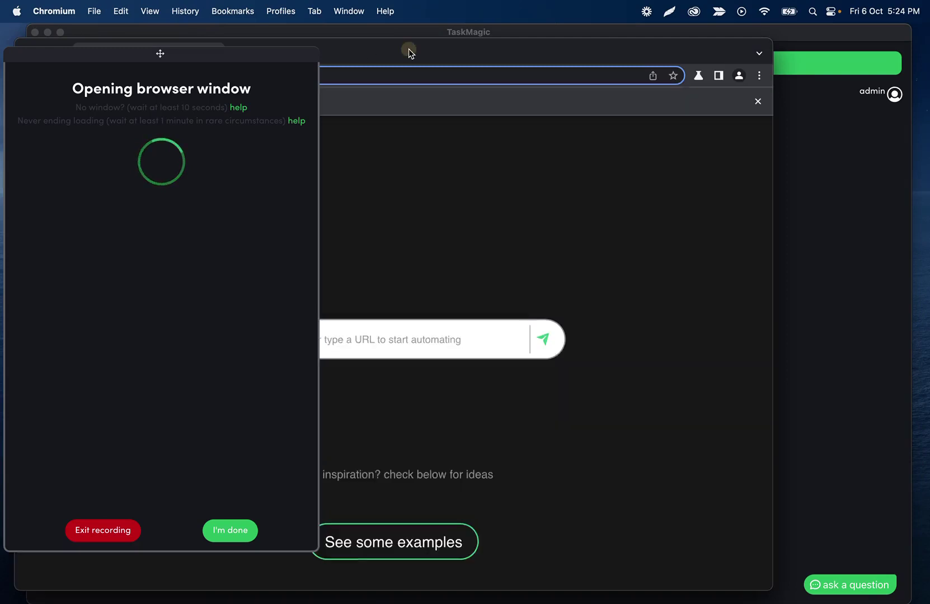
left_click_drag(409, 49, 513, 12)
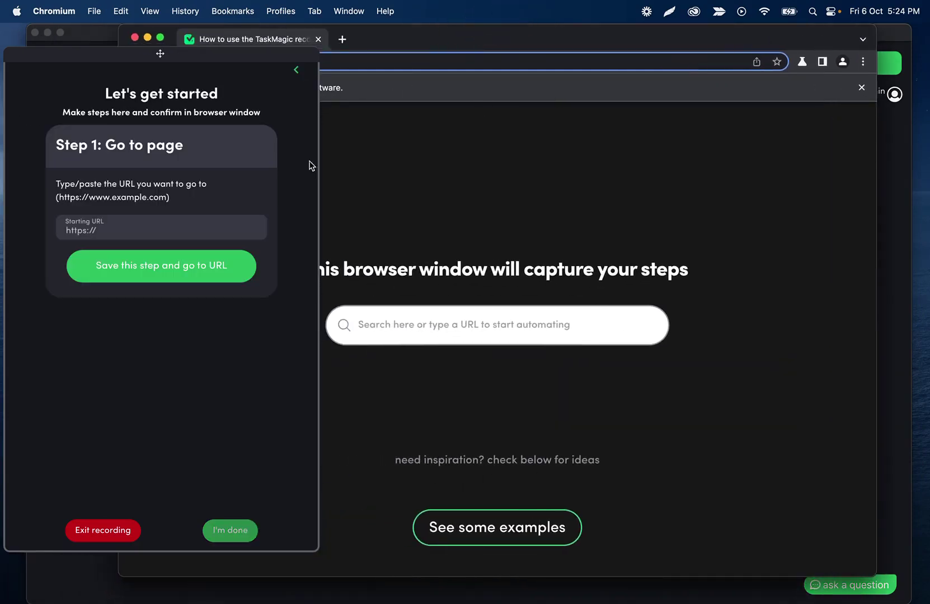
Set the Starting URL to zillow and save it as Step 1
left_click(141, 232)
type("zillow.com")
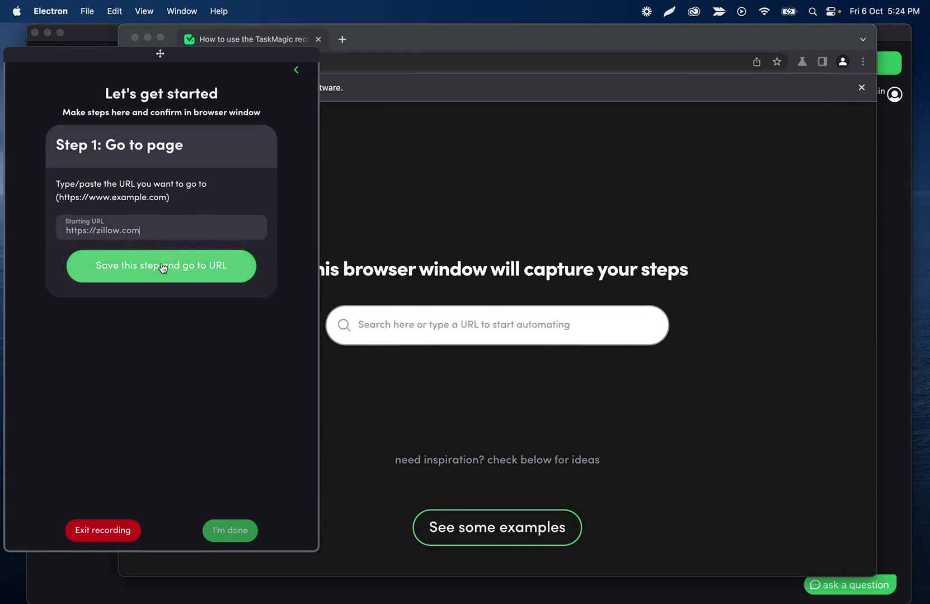
left_click(160, 266)
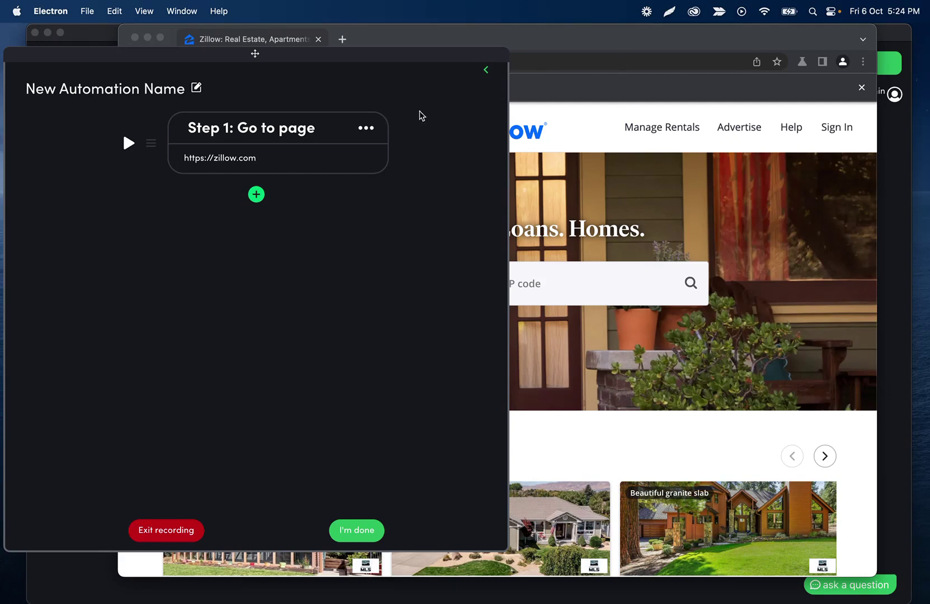
Record a Type step entering 90001 into Zillow's search box and save it as Step 2
left_click(254, 195)
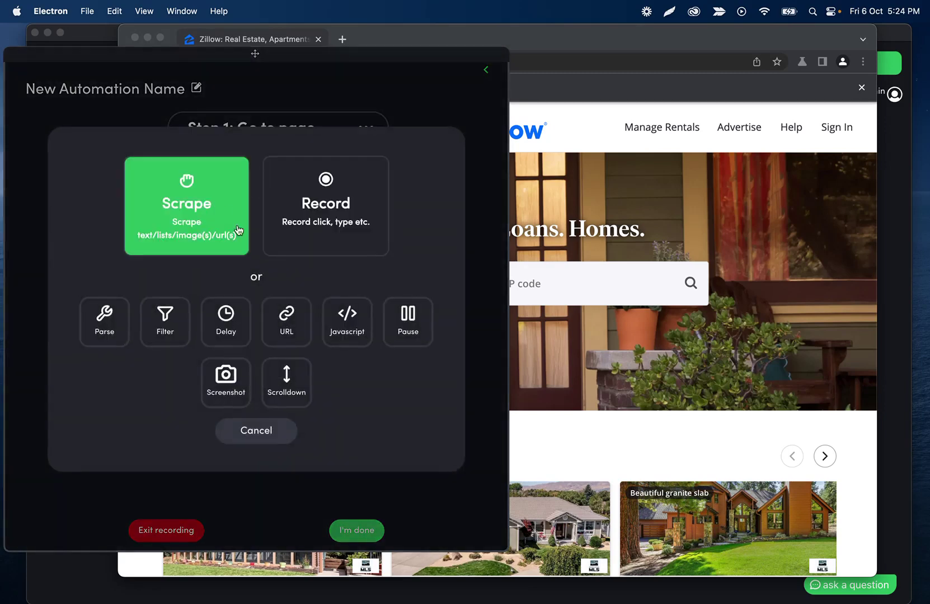
left_click(312, 206)
left_click(260, 221)
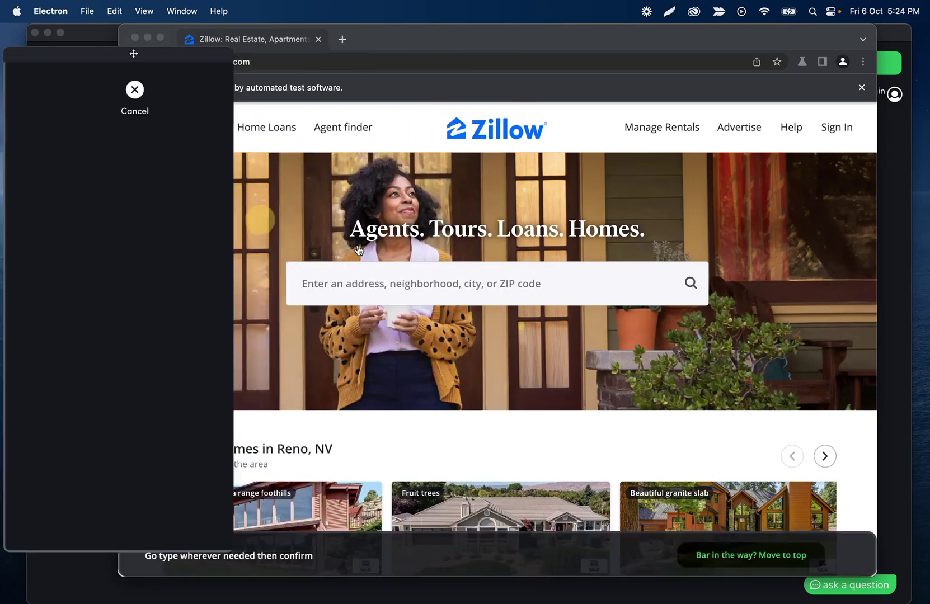
left_click(410, 298)
type("90001")
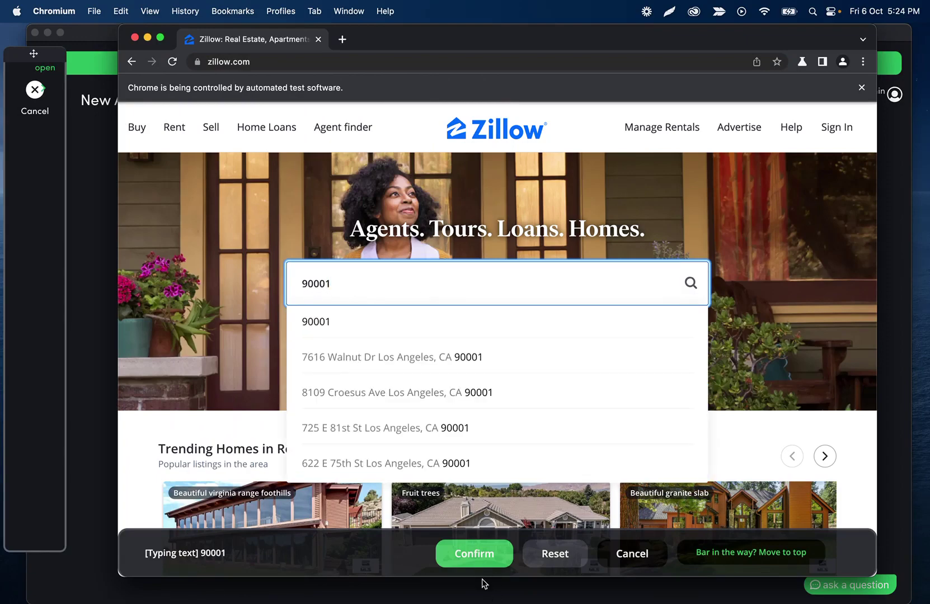
left_click(479, 554)
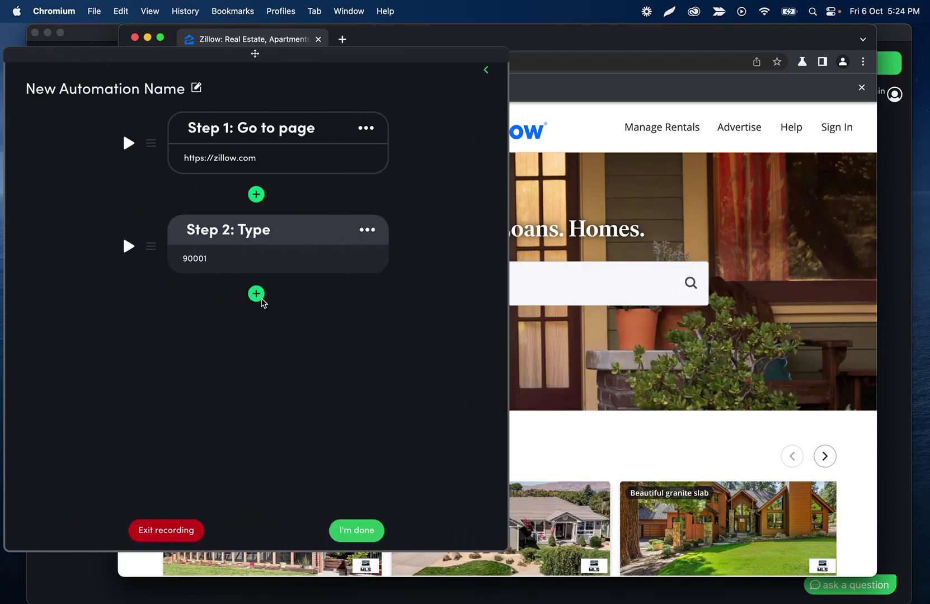
Begin recording a Click action, then cancel it
left_click(258, 293)
left_click(309, 226)
left_click(150, 216)
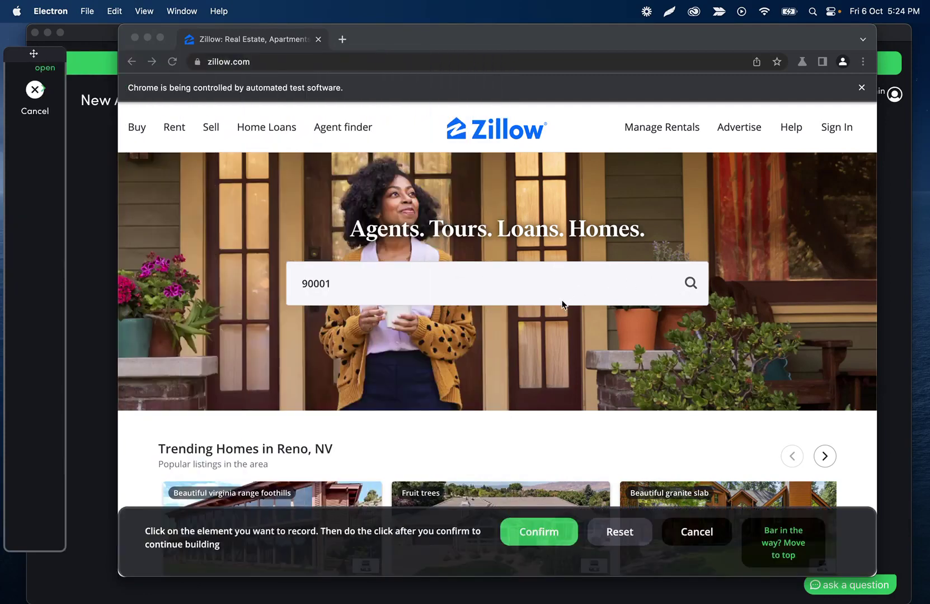
left_click(672, 531)
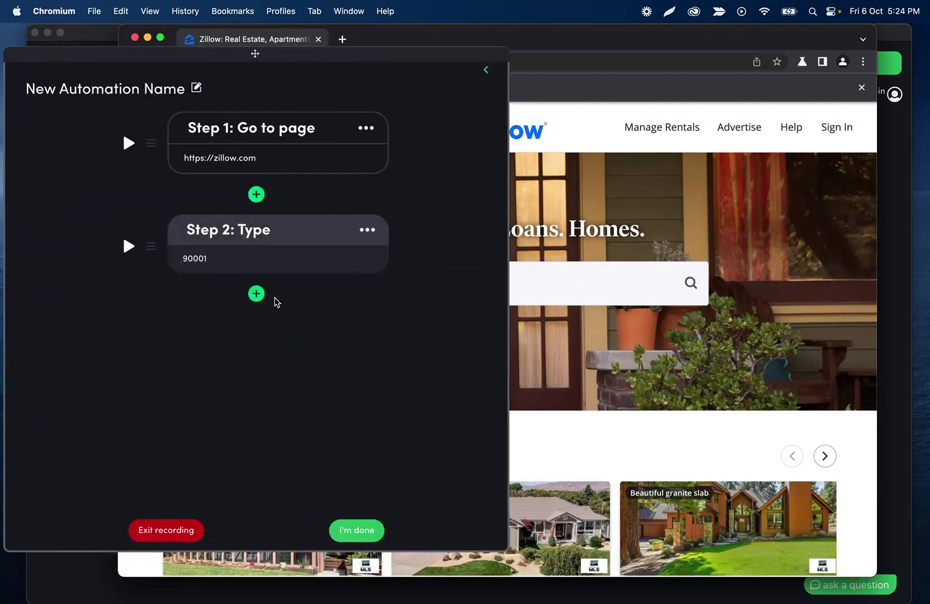
Record an Enter keypress in Zillow's search box as Step 3 and test-run it
left_click(257, 294)
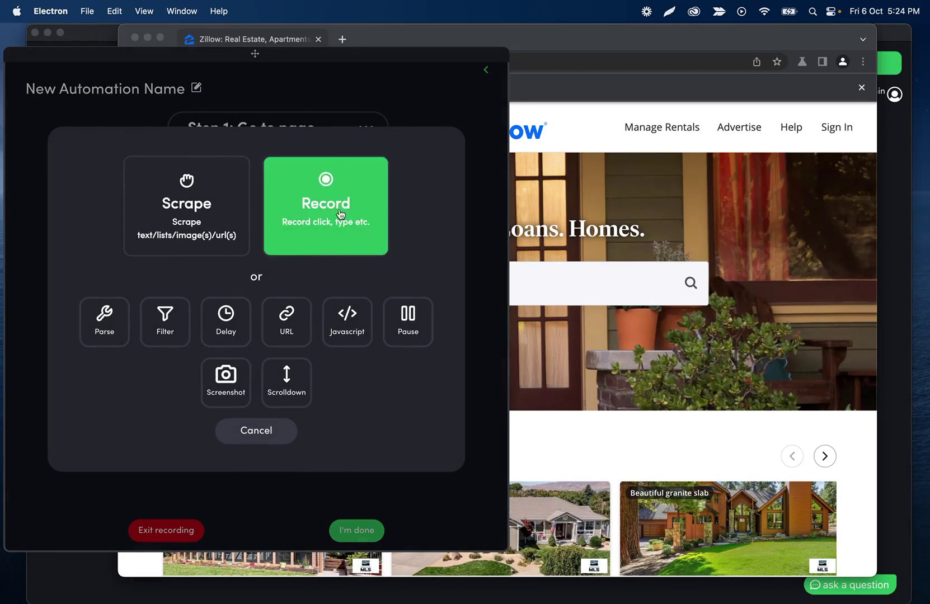
left_click(340, 214)
left_click(231, 361)
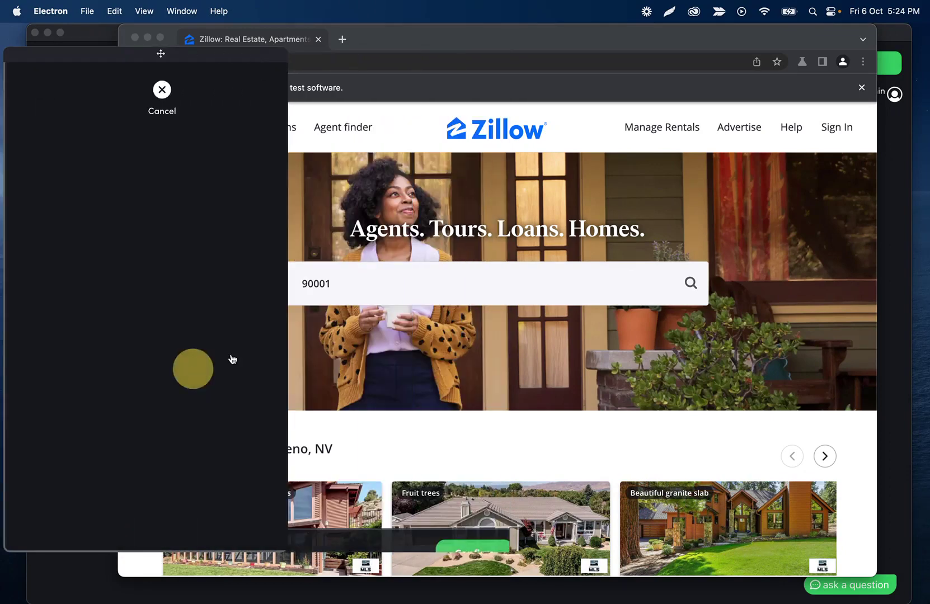
left_click(374, 285)
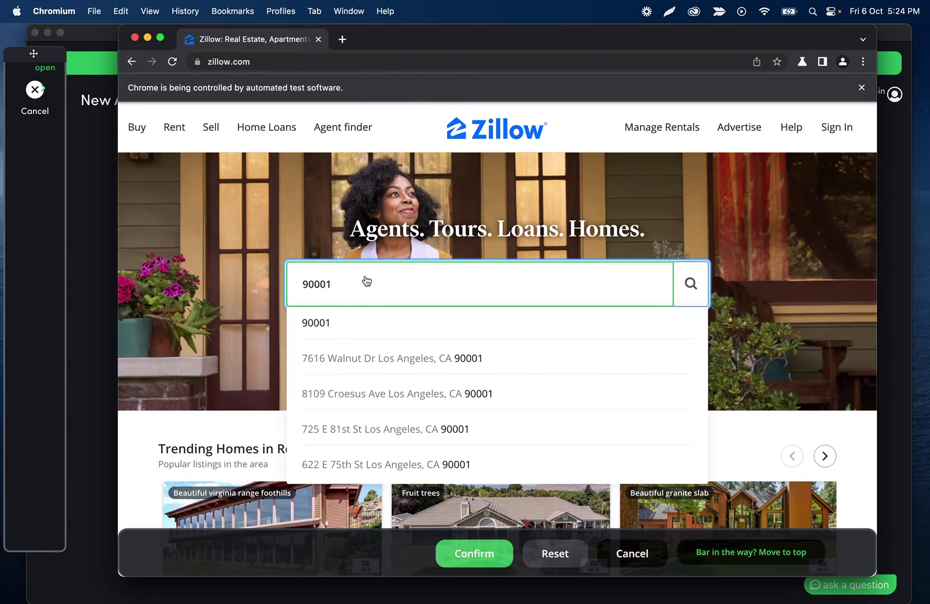
key("Return")
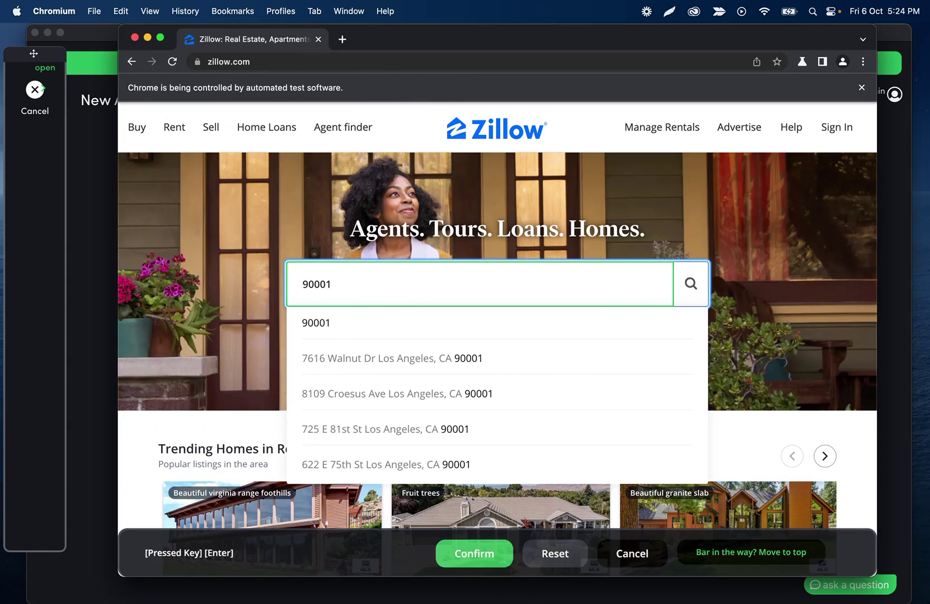
left_click(478, 555)
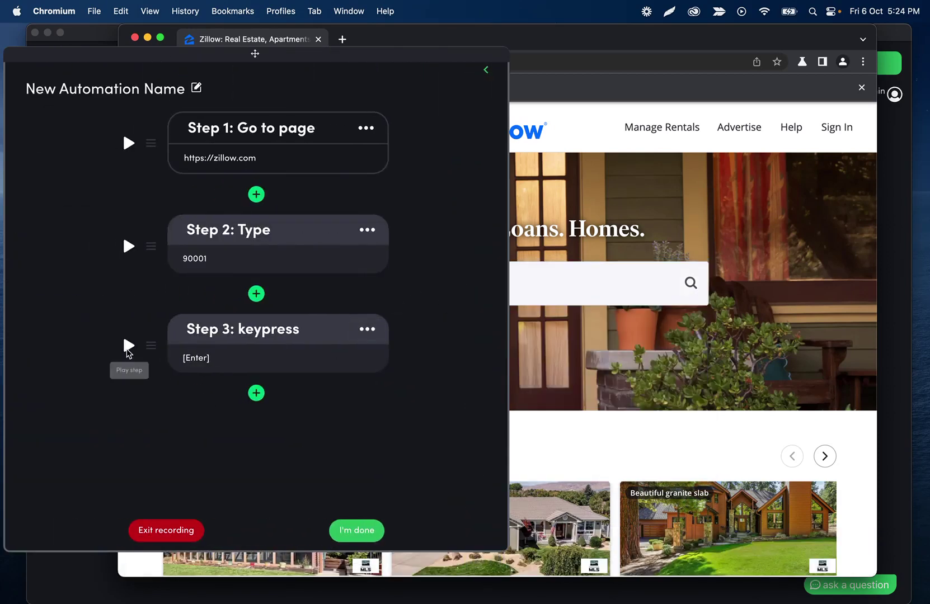
left_click(128, 346)
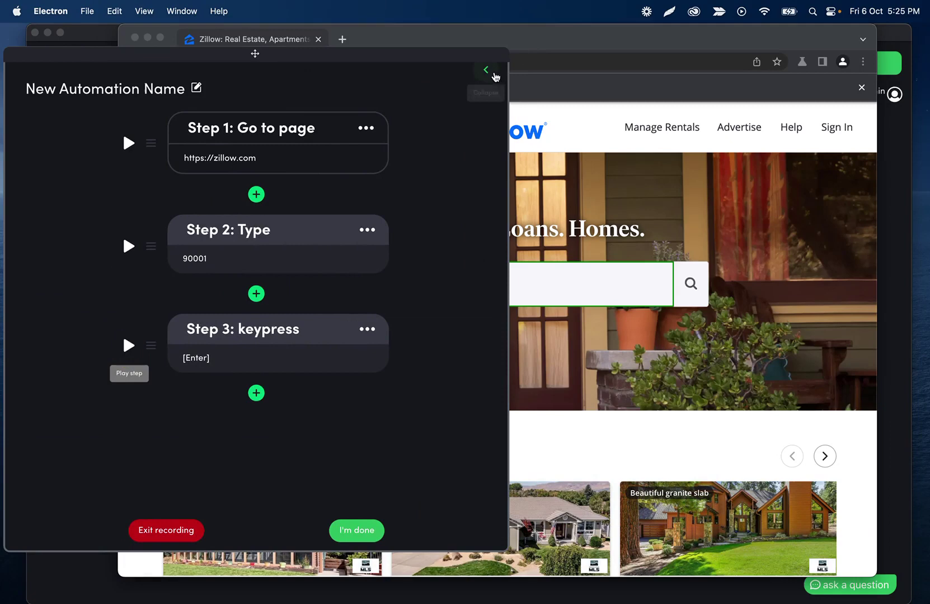
Check the Zillow page, then delete the Enter keypress step
left_click(485, 69)
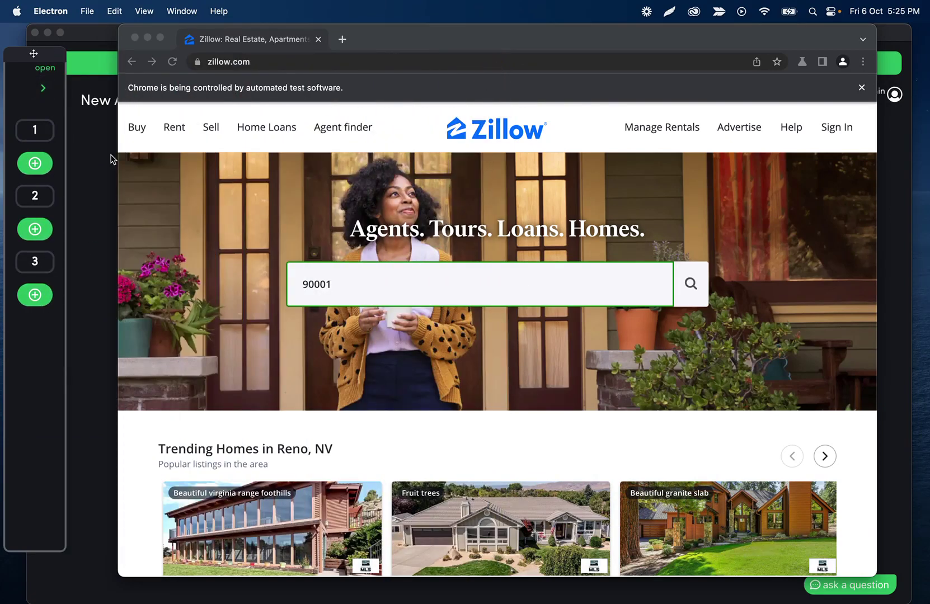
left_click(43, 88)
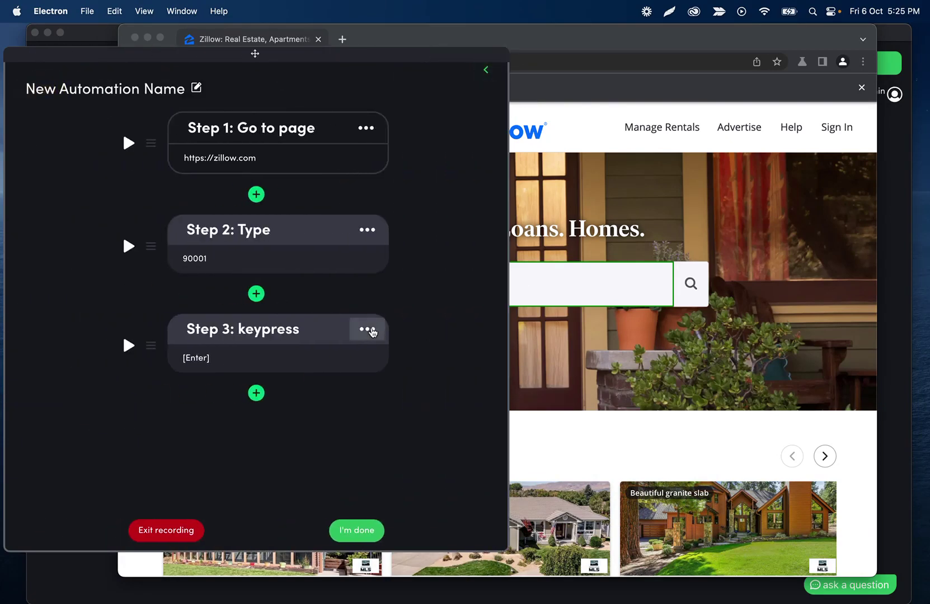
left_click(367, 329)
left_click(337, 493)
Record a new Click action targeting Zillow's search button
left_click(256, 294)
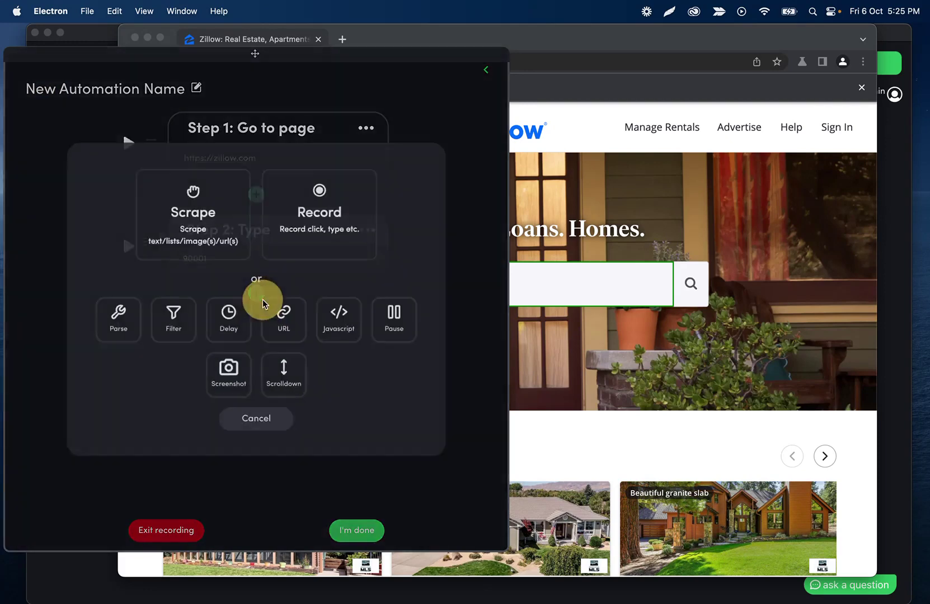
left_click(343, 223)
left_click(117, 235)
left_click(694, 284)
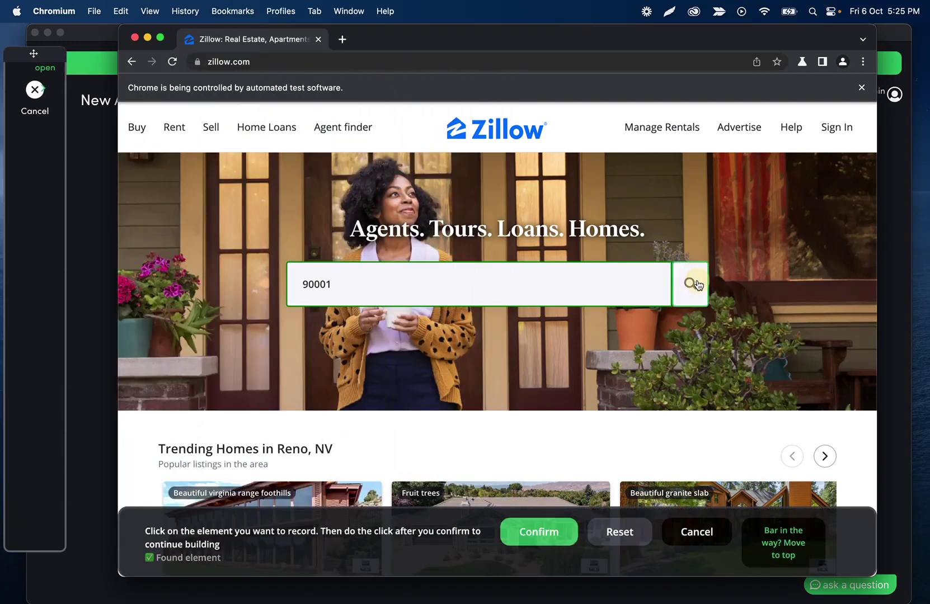
Save and test the search-button click as Step 3, then add and test a For sale click as Step 4
left_click(550, 539)
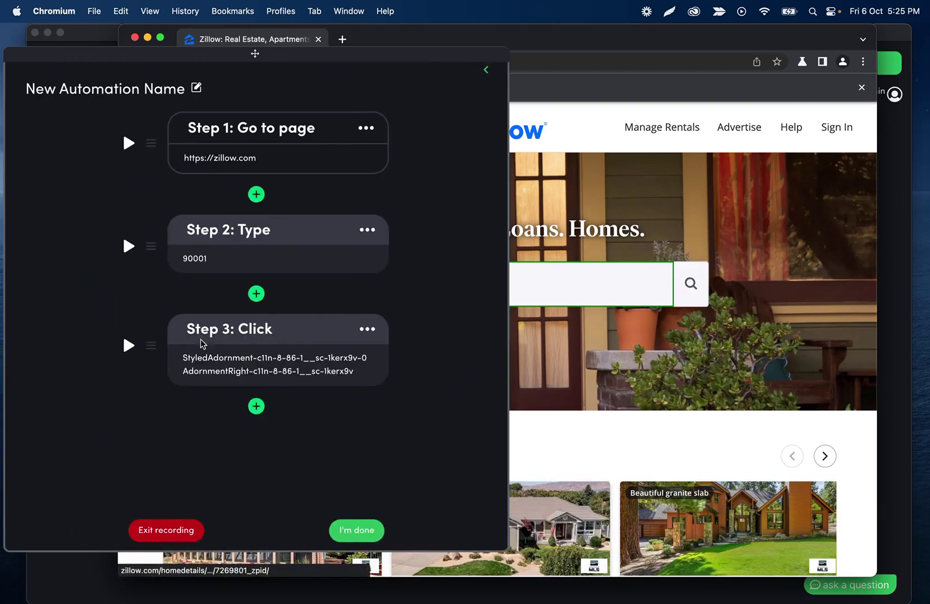
left_click(129, 345)
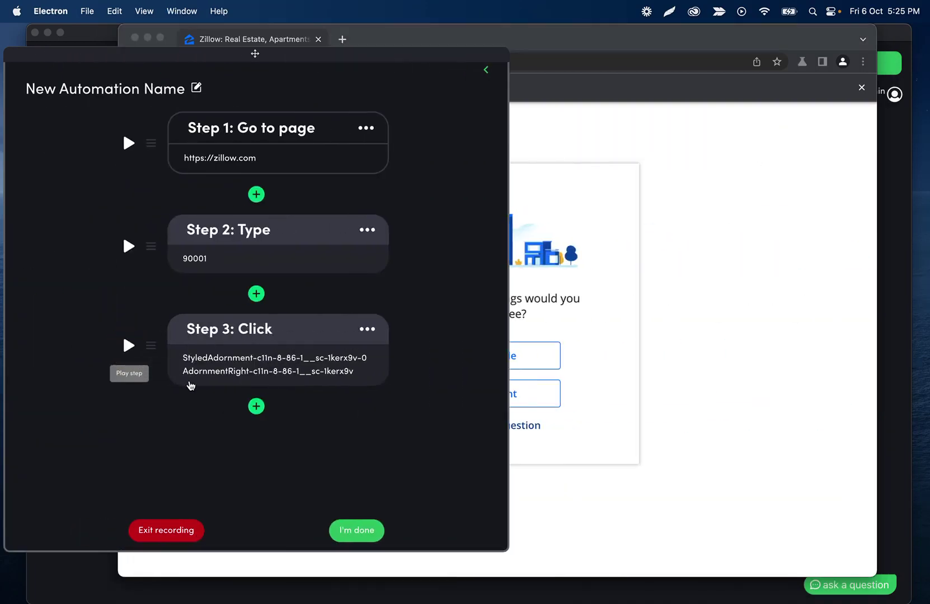
left_click(256, 407)
left_click(335, 244)
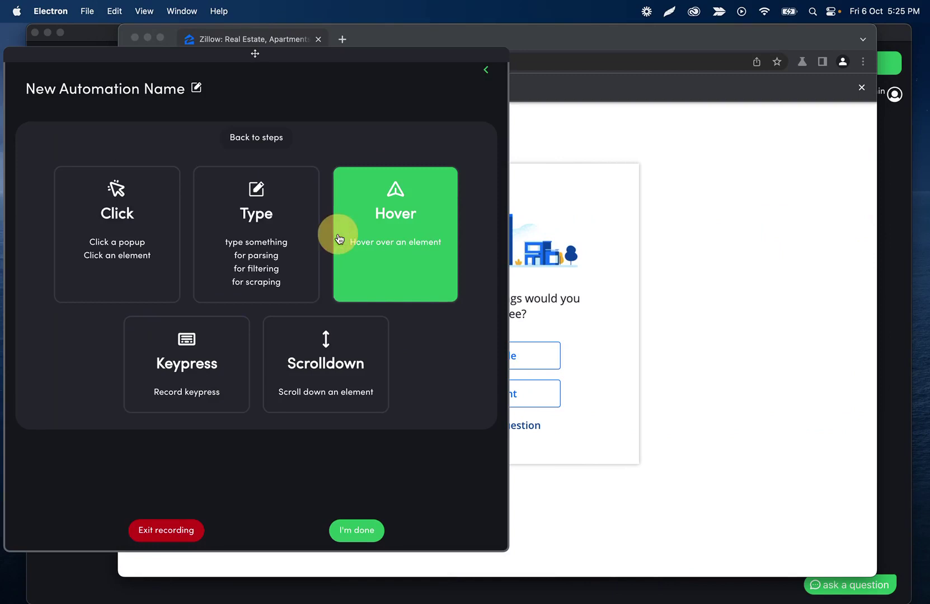
left_click(158, 233)
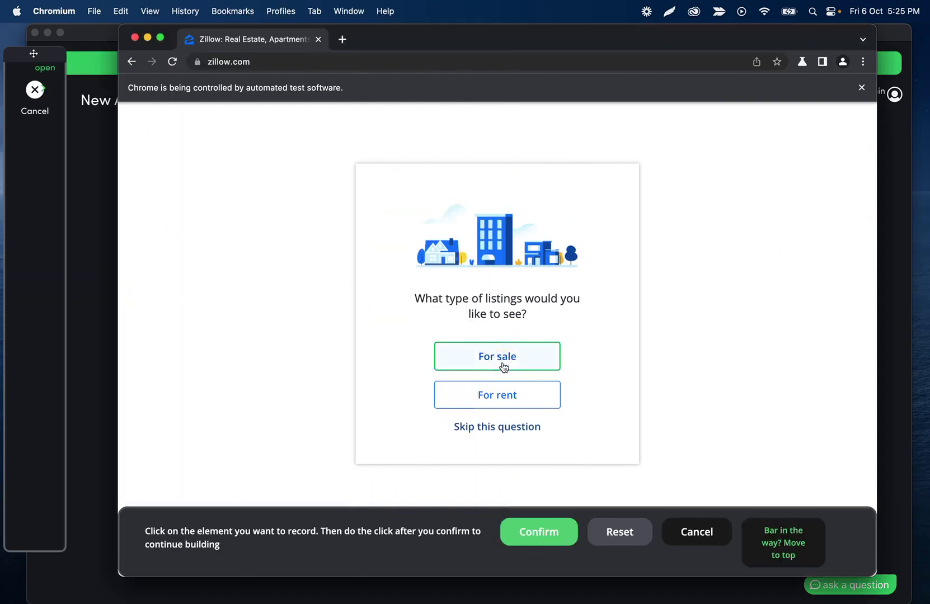
left_click(504, 402)
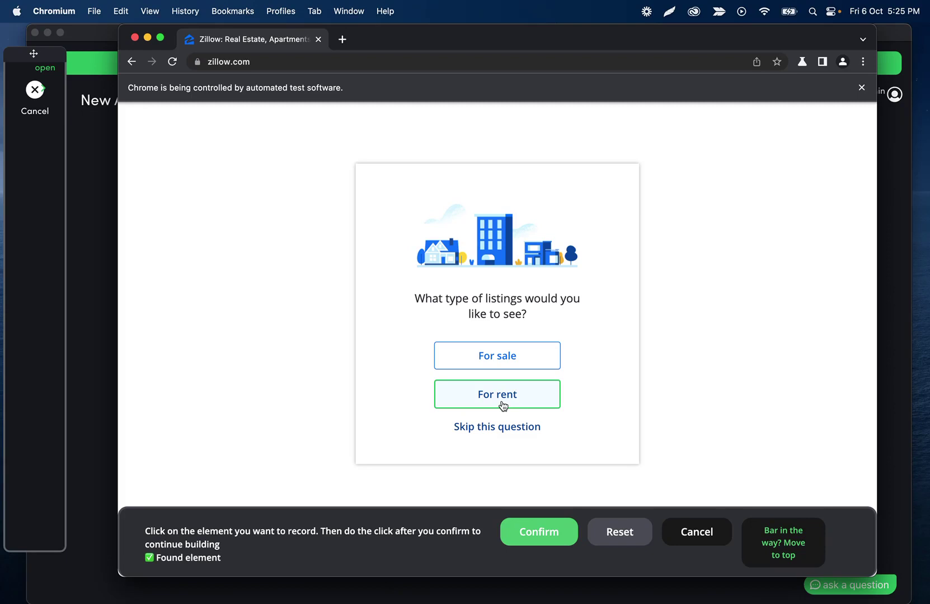
left_click(549, 538)
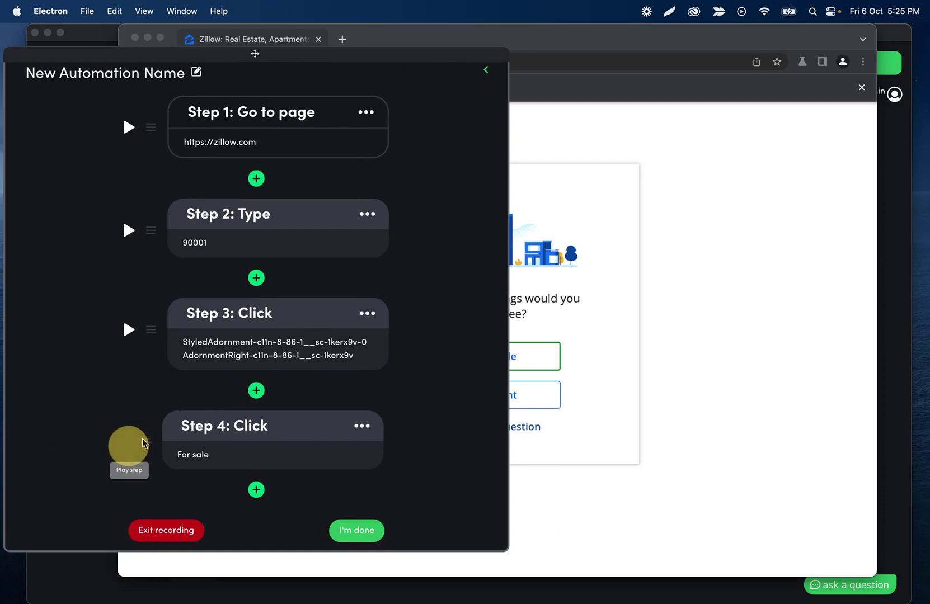
left_click(143, 442)
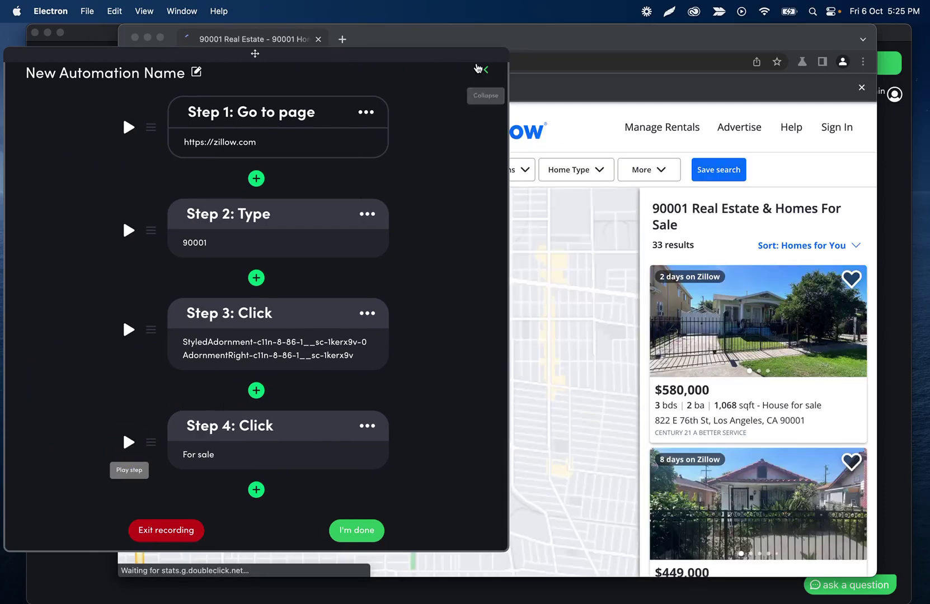
Collapse and re-expand the panel to check the 33 homes for sale in 90001
left_click(478, 68)
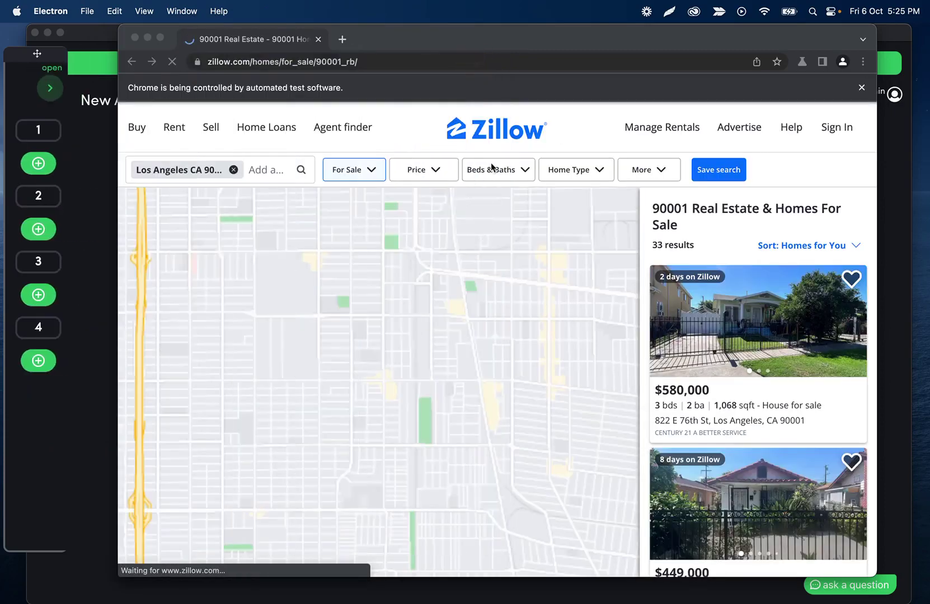
left_click(45, 89)
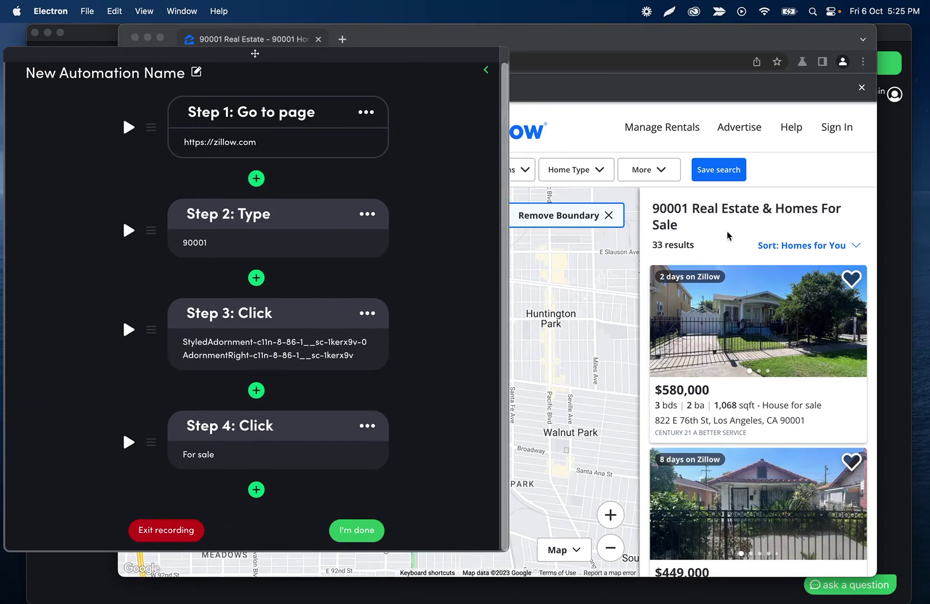
scroll(739, 297, "down", 1)
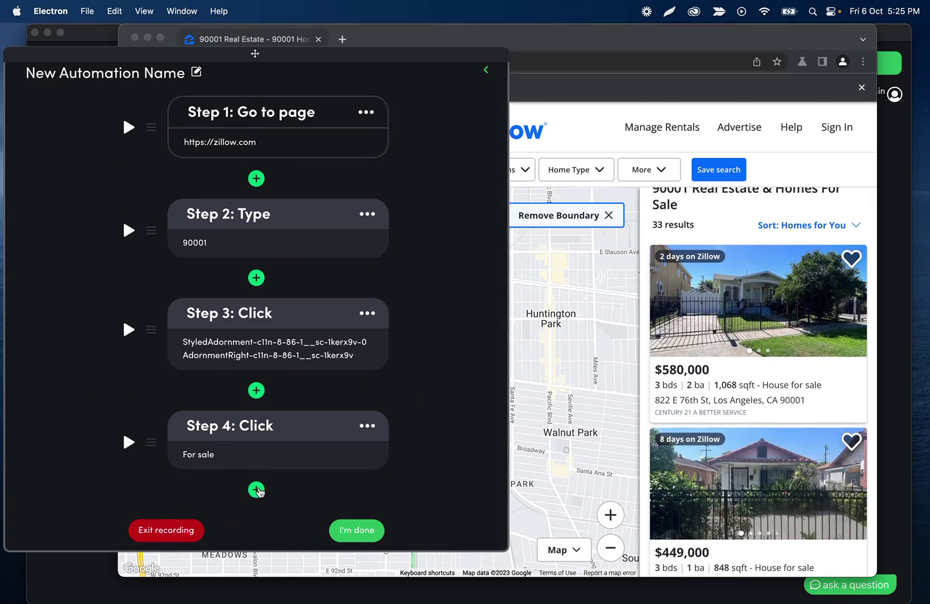
Record a Scrolldown action targeting Zillow's 90001 listings column
left_click(258, 490)
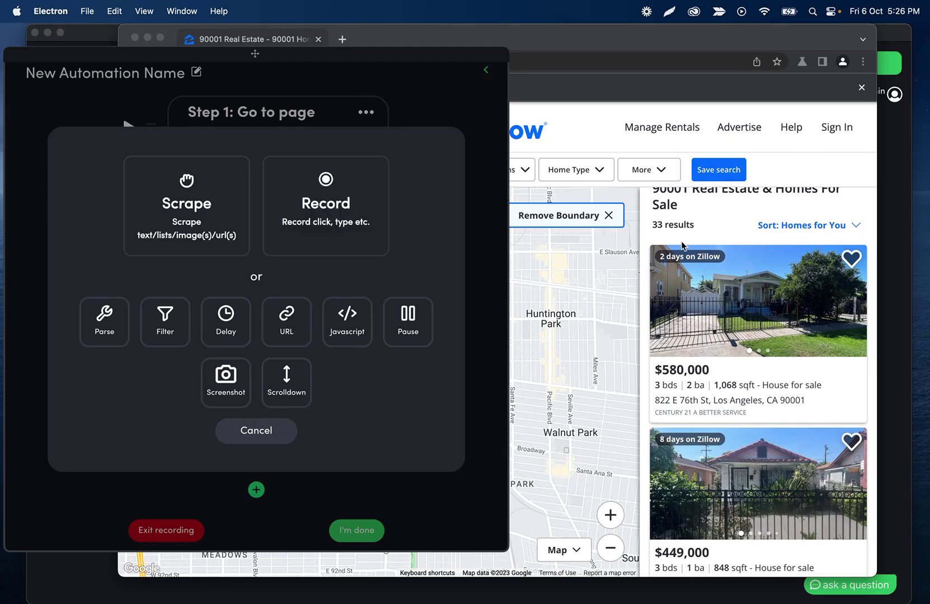
left_click(335, 207)
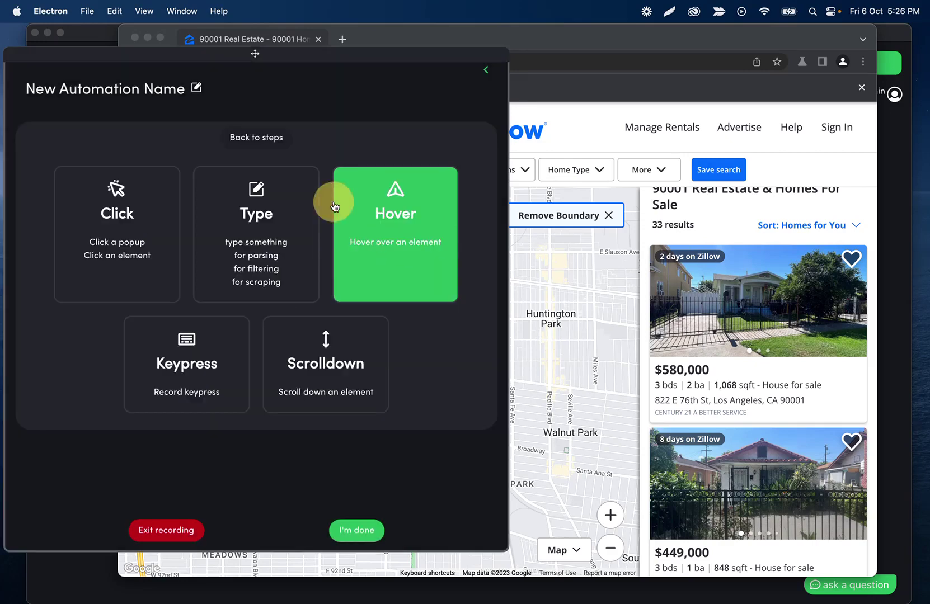
left_click(329, 362)
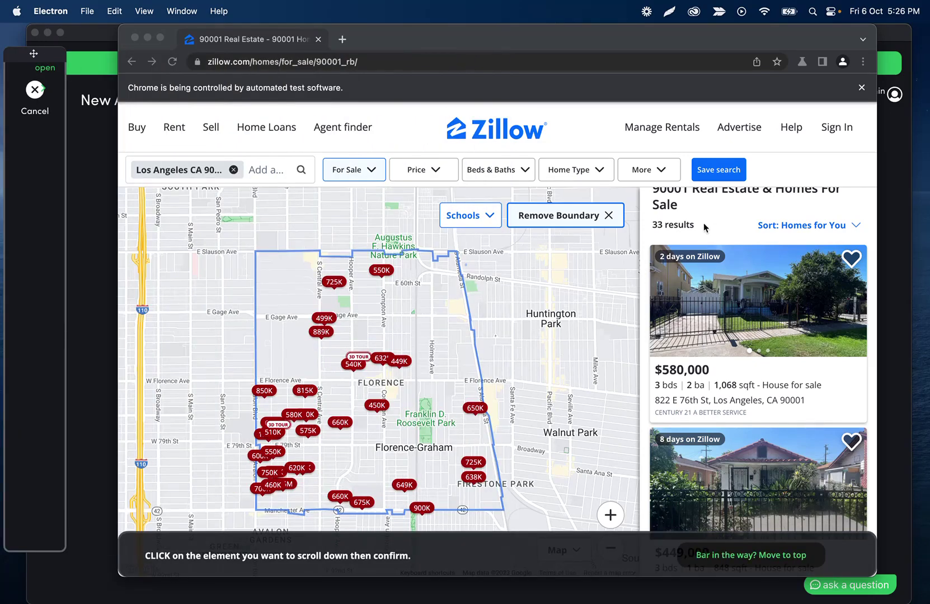
left_click(700, 238)
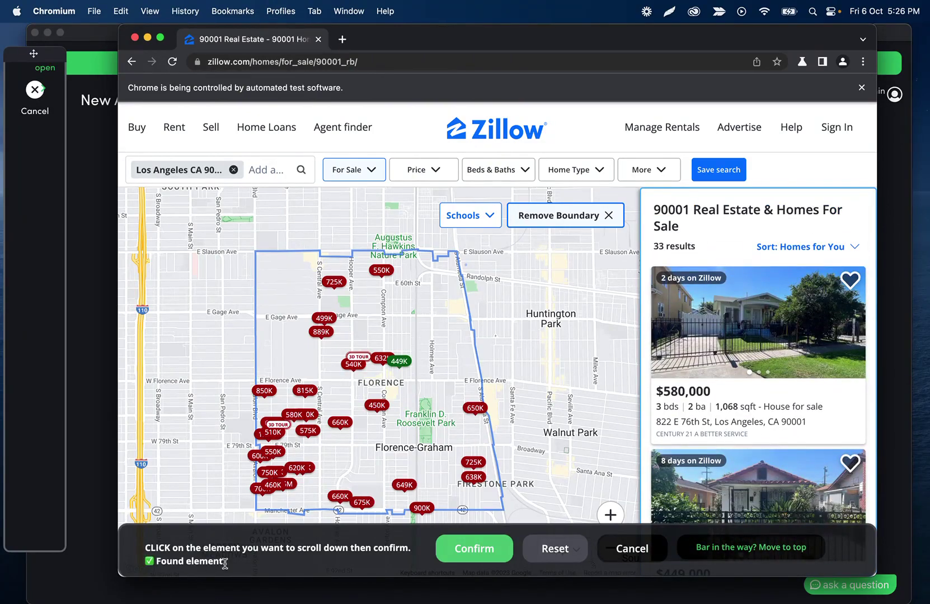
Confirm the scroll-down Step 5, set its duration to 5 seconds, and test-run it
left_click(492, 556)
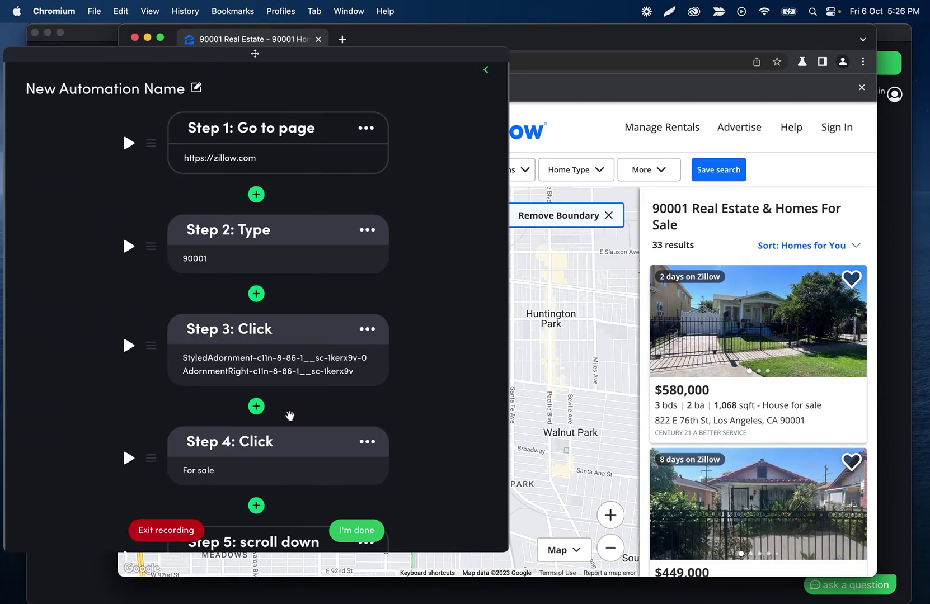
left_click(272, 445)
left_click(258, 313)
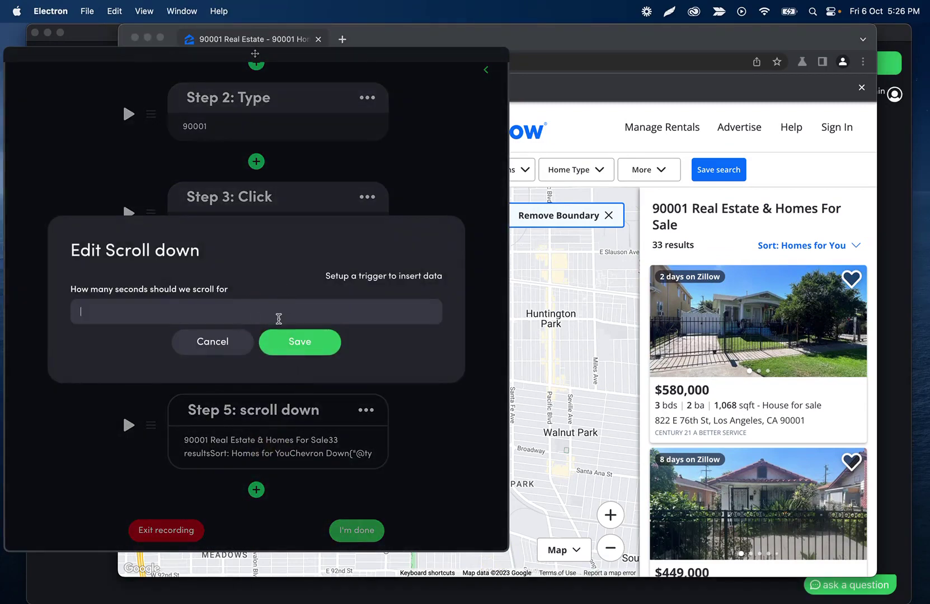
type("5")
left_click(306, 359)
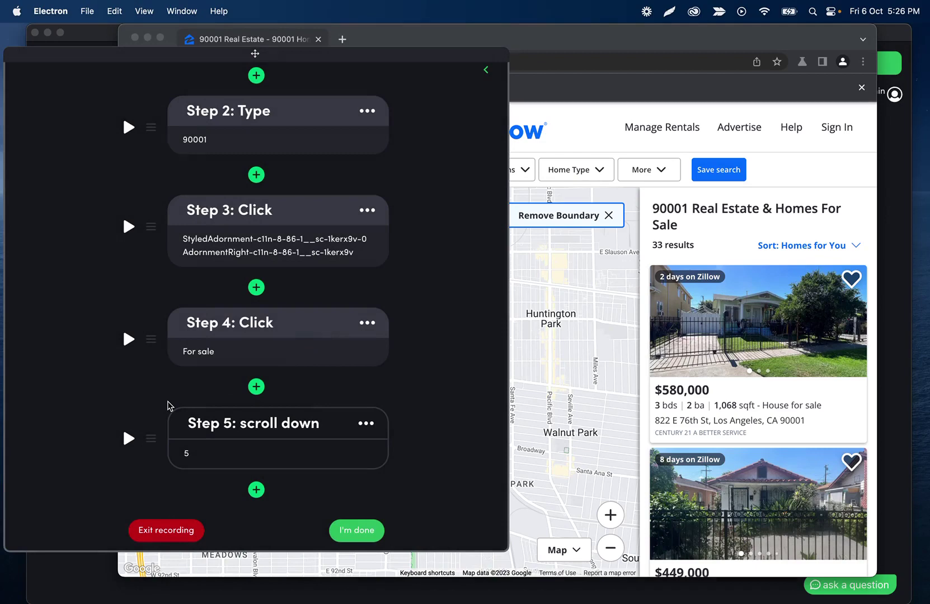
left_click(127, 437)
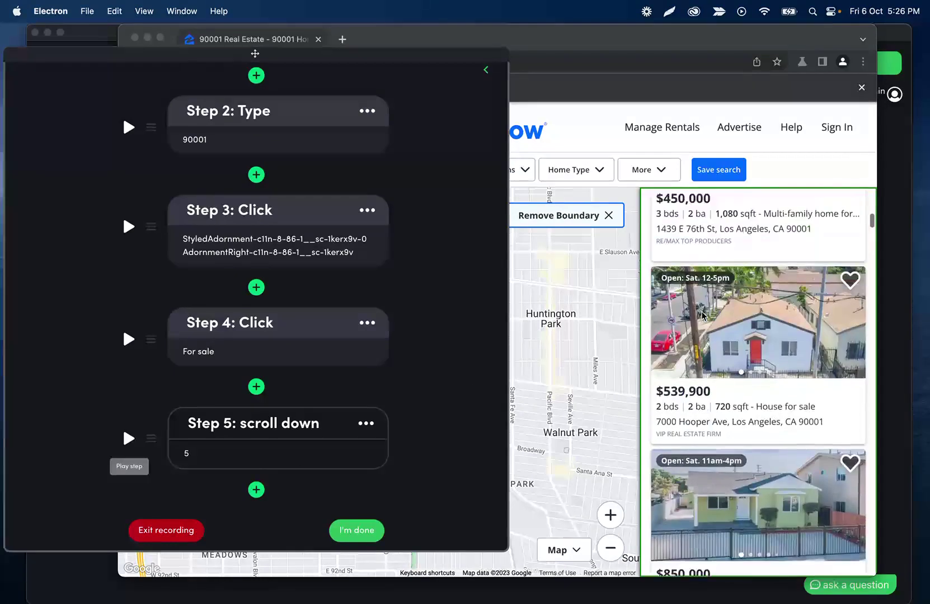
Add a list scrape step, picking two listing addresses to capture all 33 in Column A
left_click(249, 490)
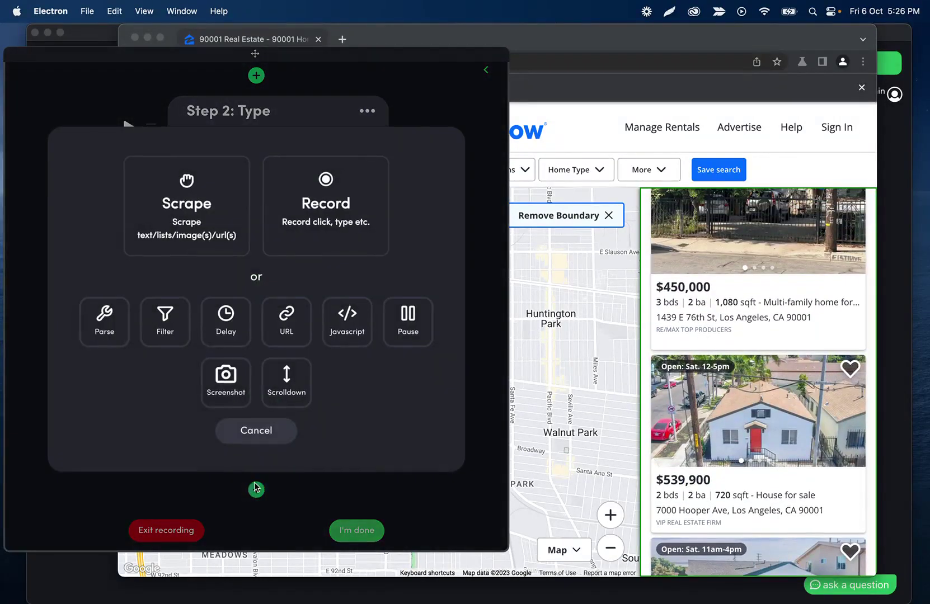
left_click(185, 224)
left_click(185, 233)
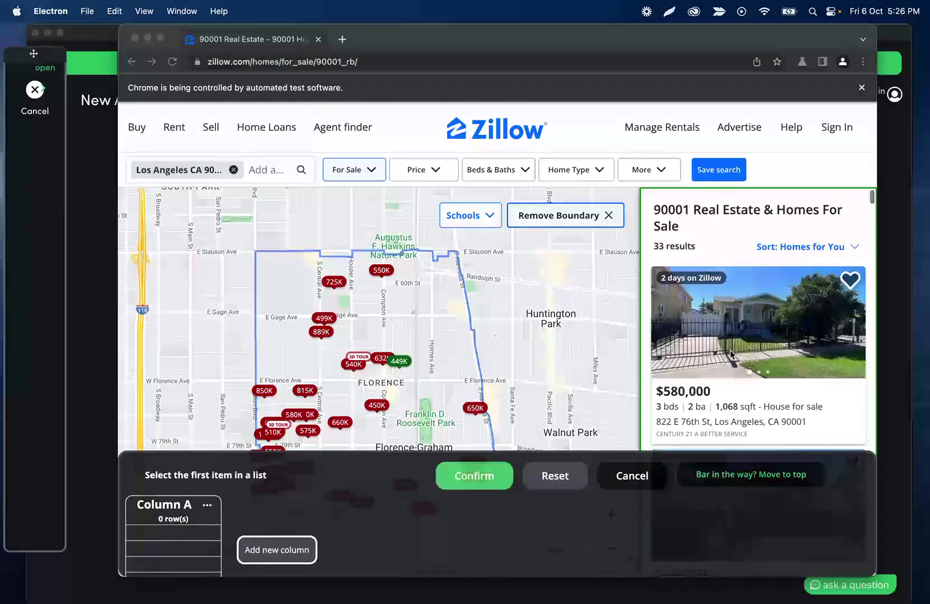
left_click(749, 345)
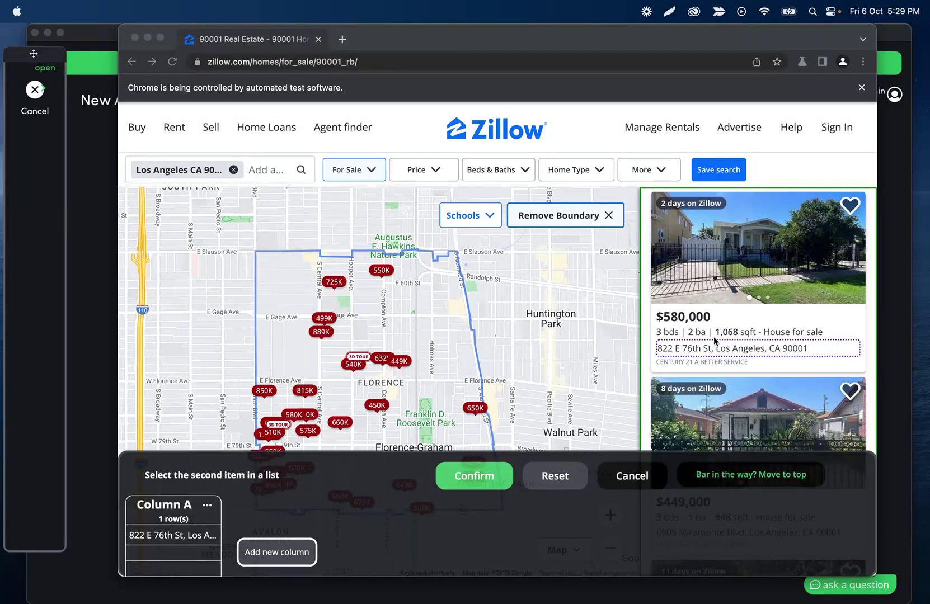
scroll(750, 344, "down", 3)
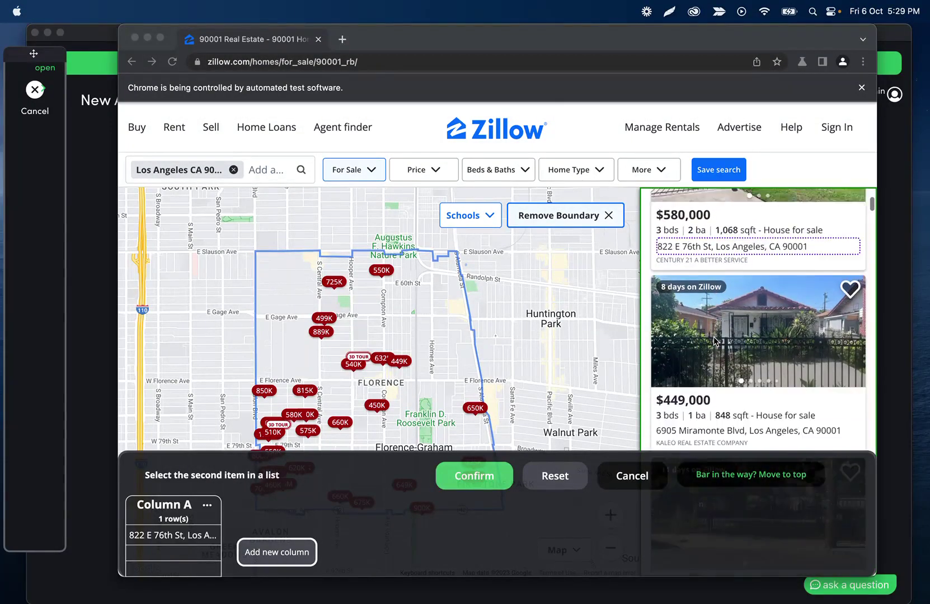
left_click(752, 342)
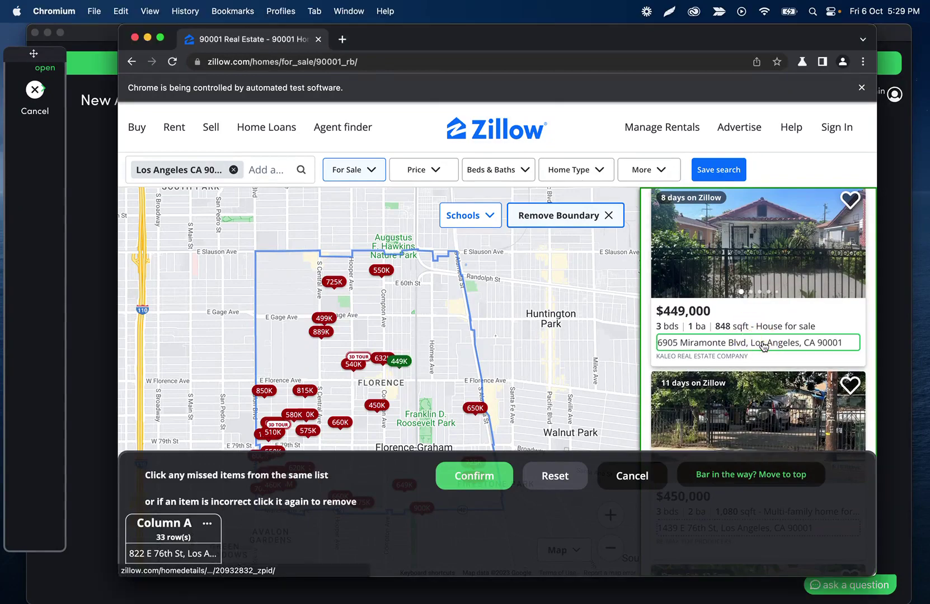
scroll(669, 266, "up", 4)
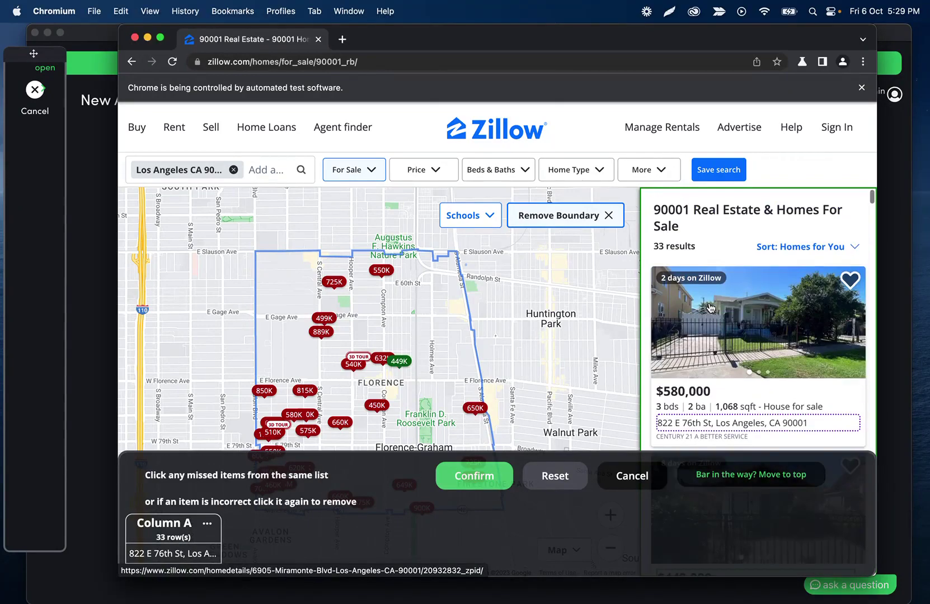
scroll(700, 313, "down", 5)
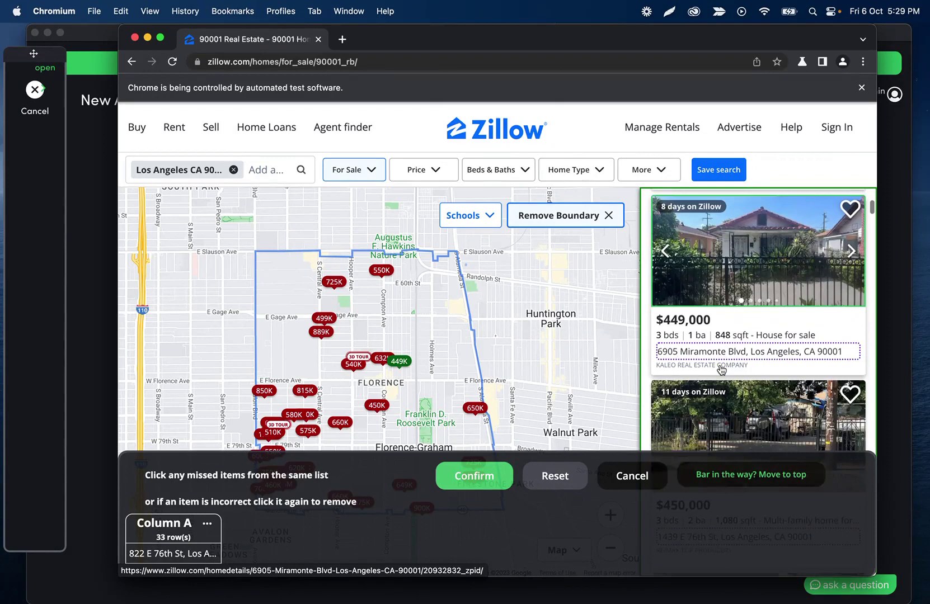
Duplicate Column A into Column B and make it scrape the listing links
left_click(207, 524)
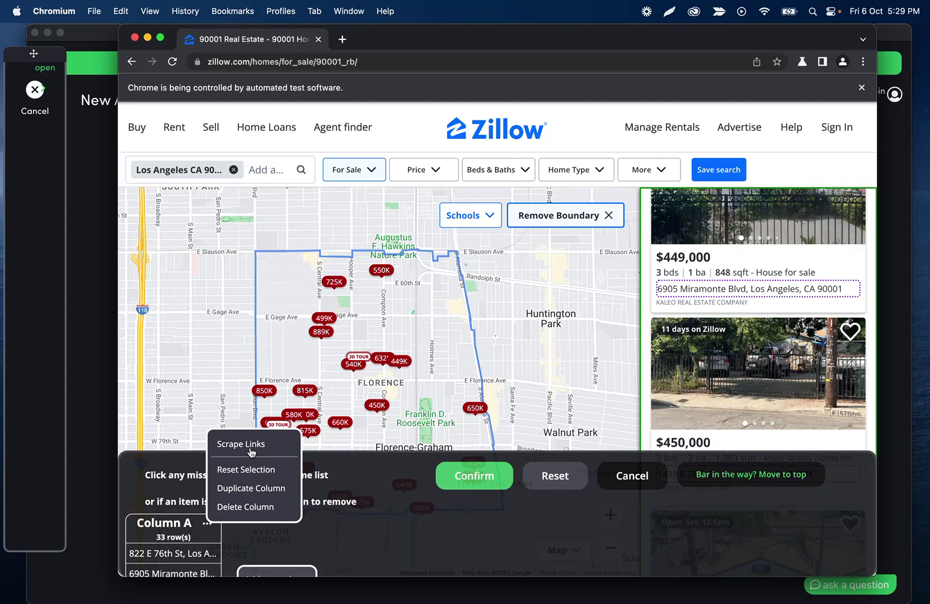
left_click(259, 489)
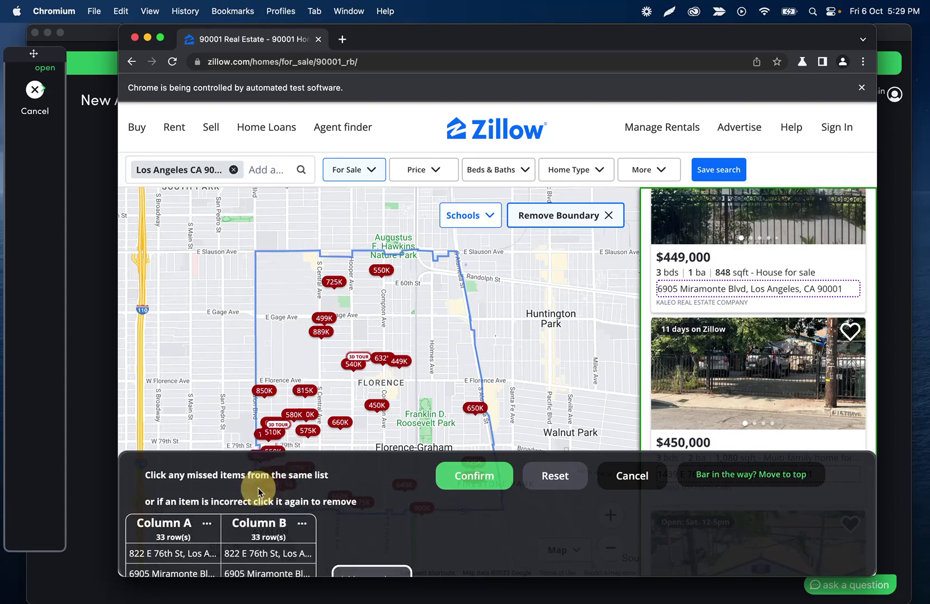
left_click(303, 524)
left_click(341, 446)
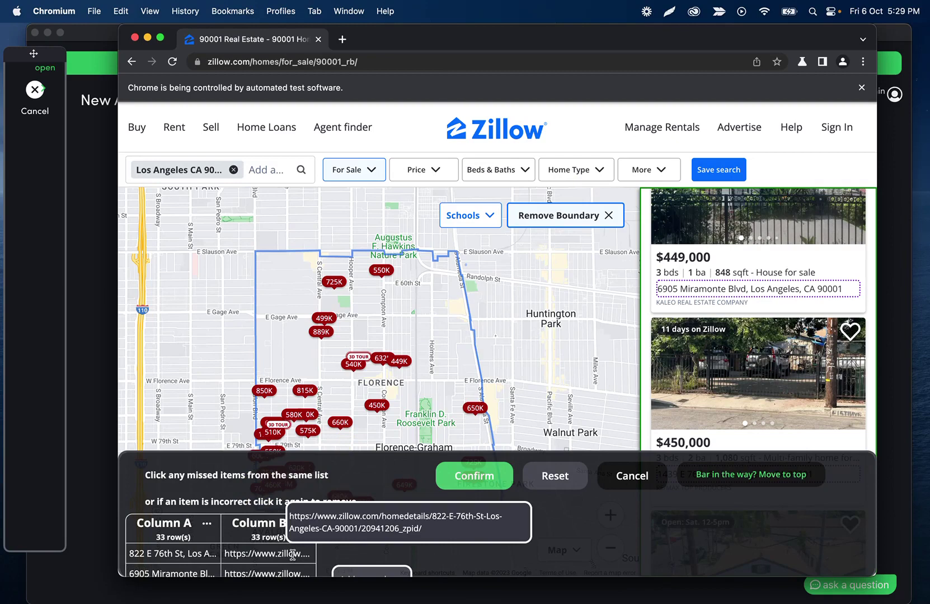
scroll(647, 340, "up", 2)
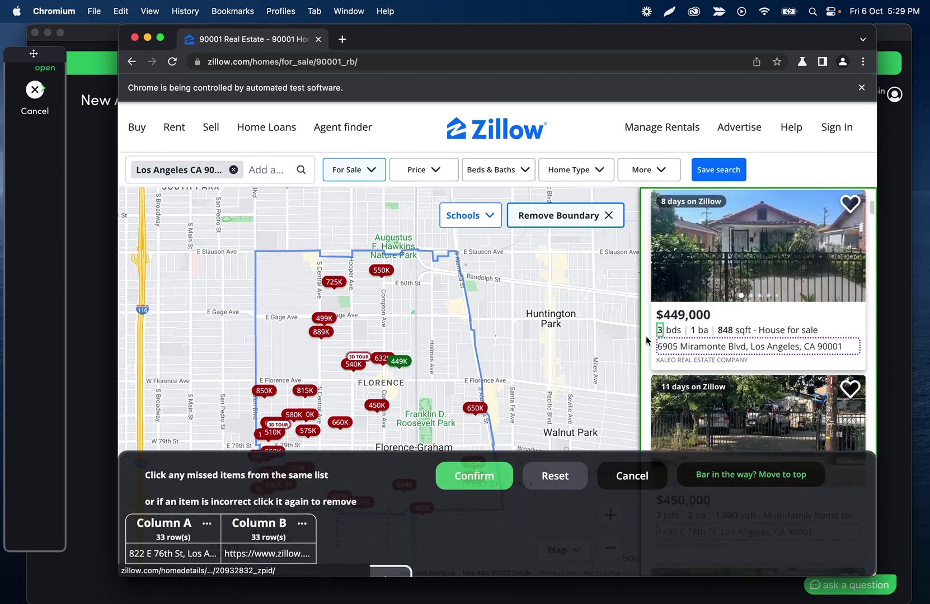
left_click(474, 476)
Add Column C and pick the $449,000 and $450,000 prices to capture all 33 prices
left_click(365, 540)
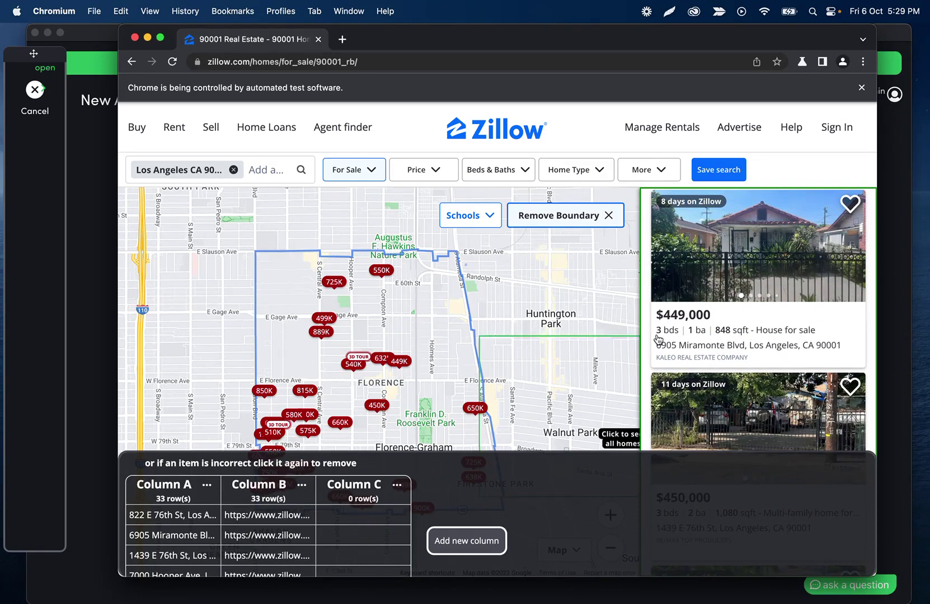
left_click(739, 313)
scroll(749, 319, "down", 1)
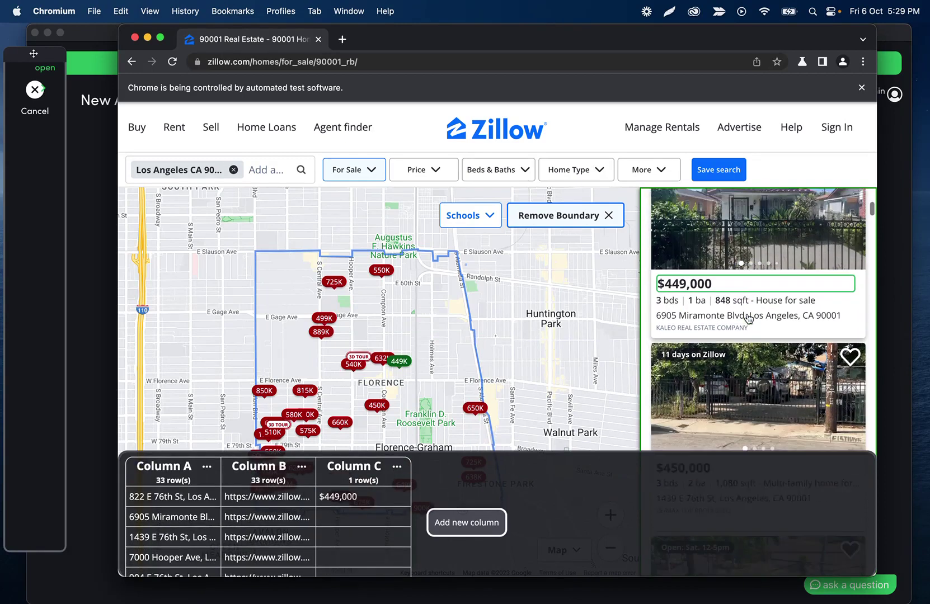
scroll(749, 319, "down", 2)
left_click(792, 407)
scroll(792, 409, "down", 1)
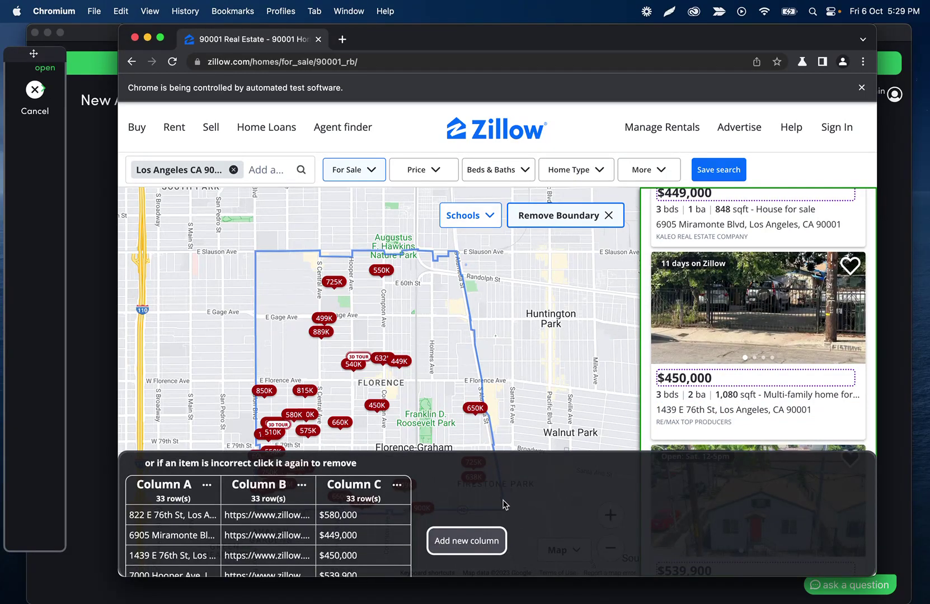
scroll(506, 505, "up", 2)
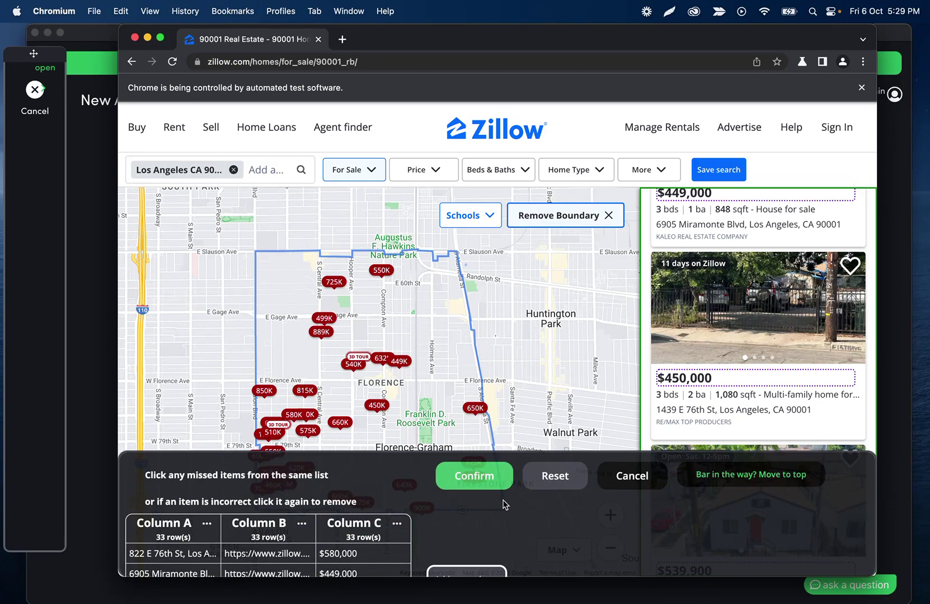
Save the three scraped listing columns (addresses, links, prices) as automation steps 6–8
left_click(475, 476)
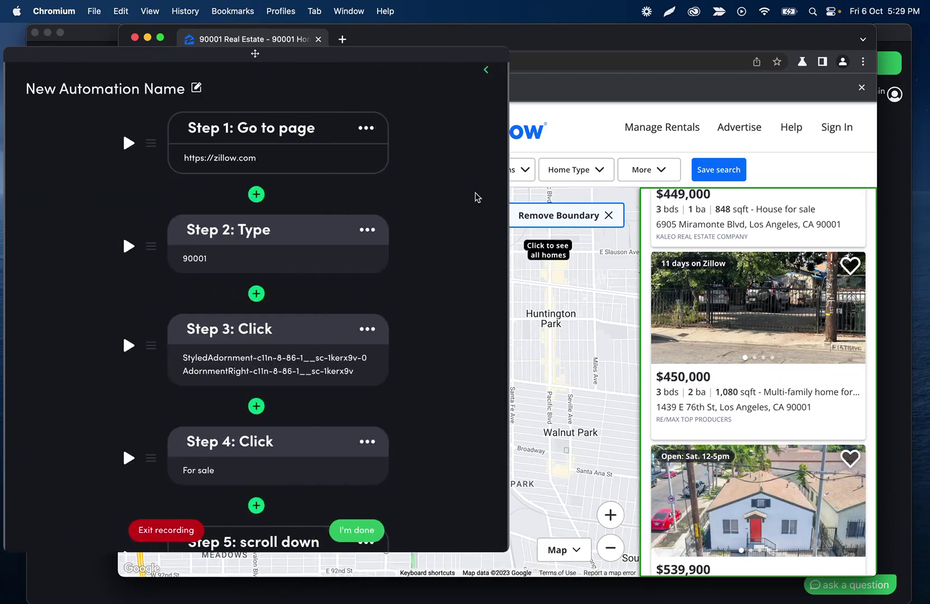